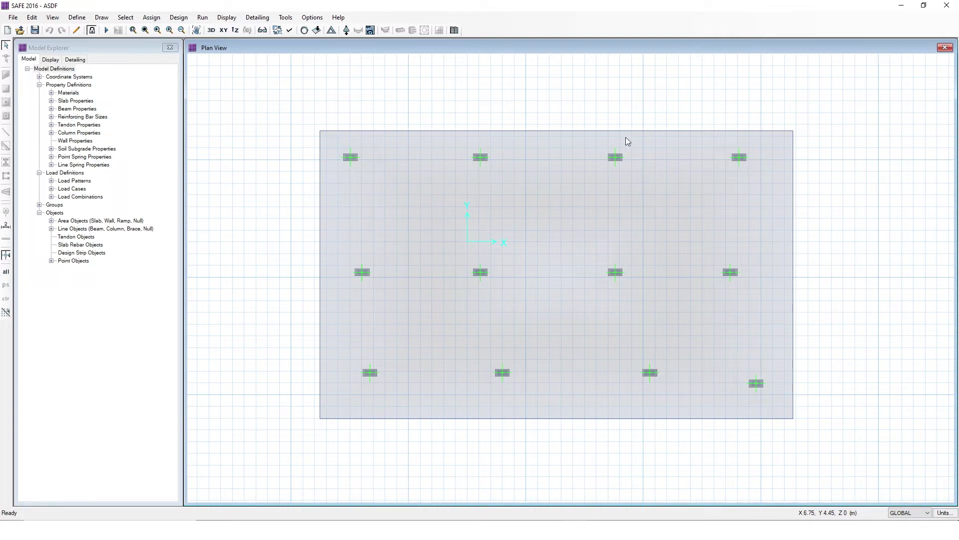
Examine the slab and its columns in plan and in 3D, and return to the plan view.
middle_click_drag(625, 107, 627, 87)
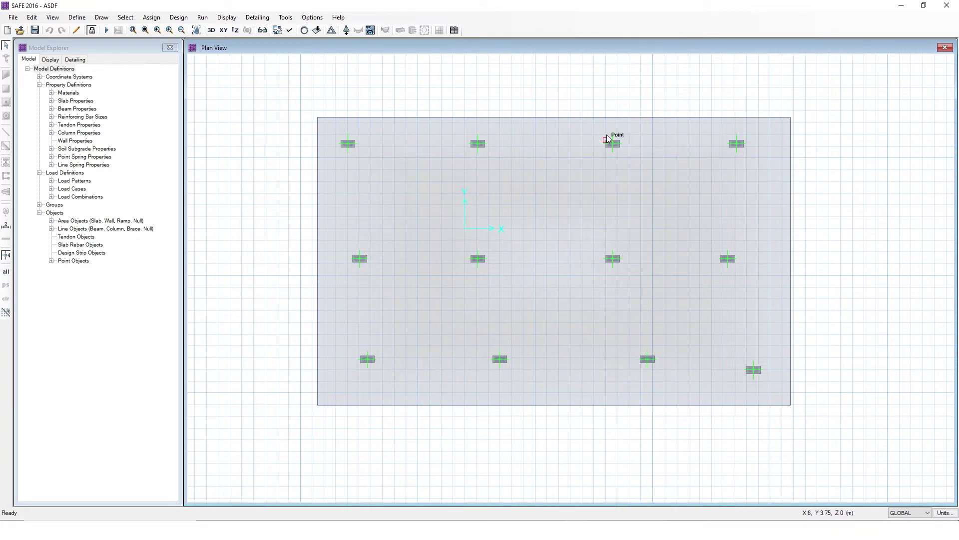
middle_click_drag(580, 102, 565, 137)
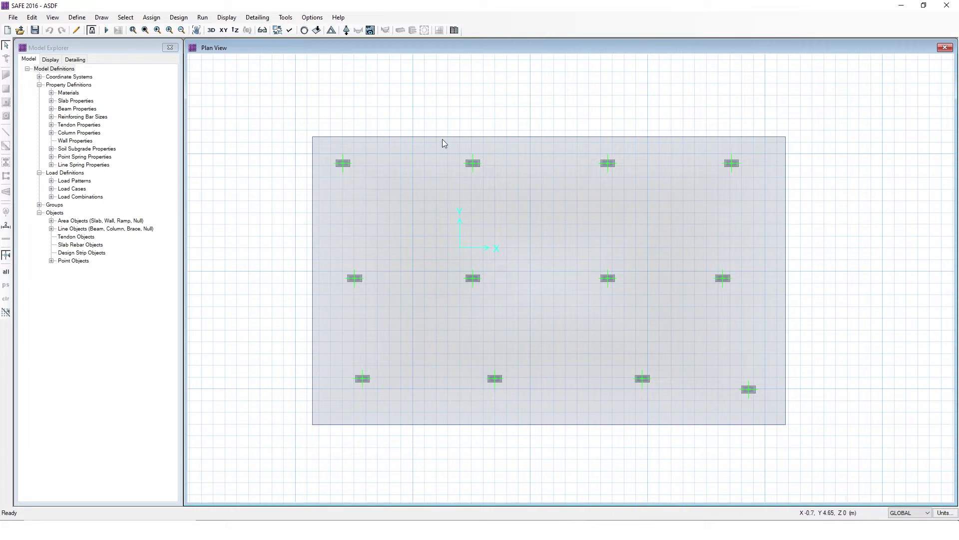
middle_click_drag(540, 121, 580, 130)
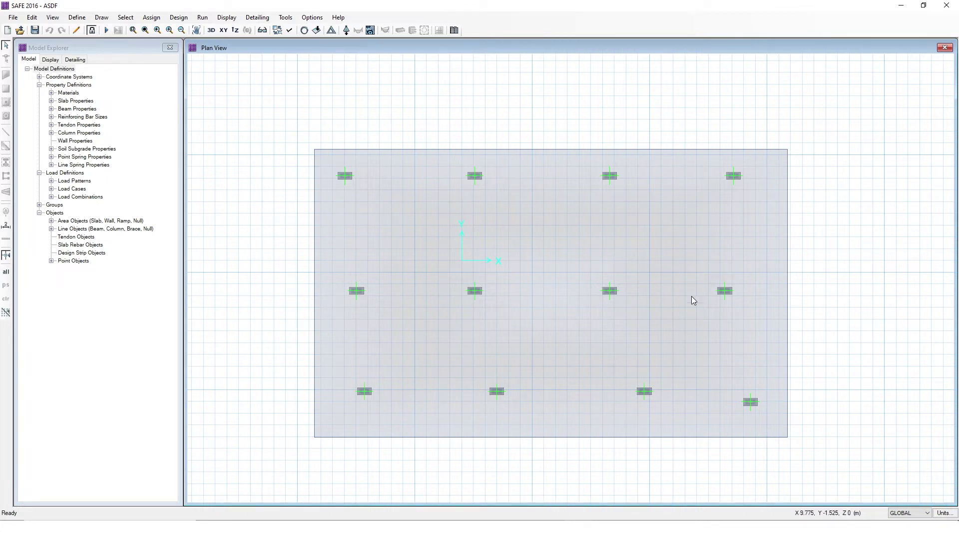
scroll(839, 145, "down", 1)
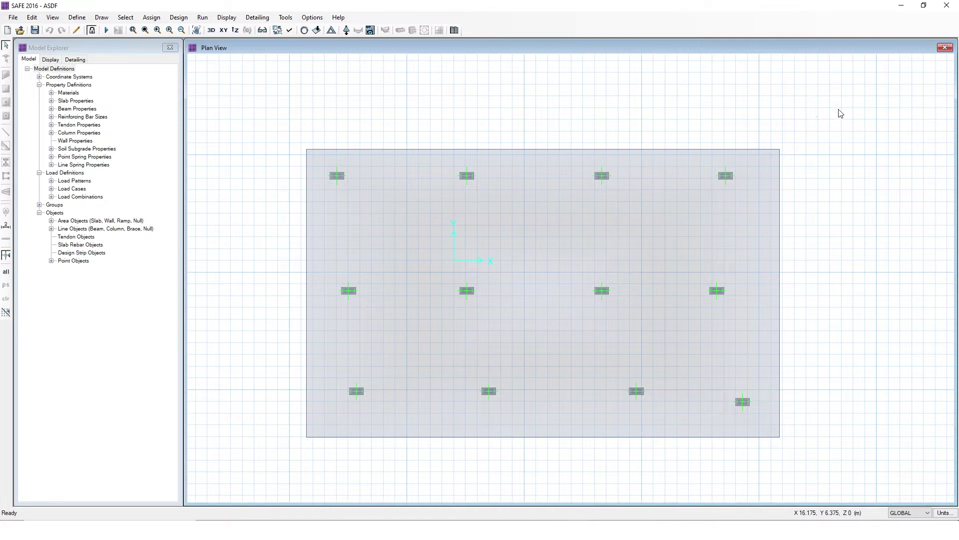
scroll(685, 112, "up", 1)
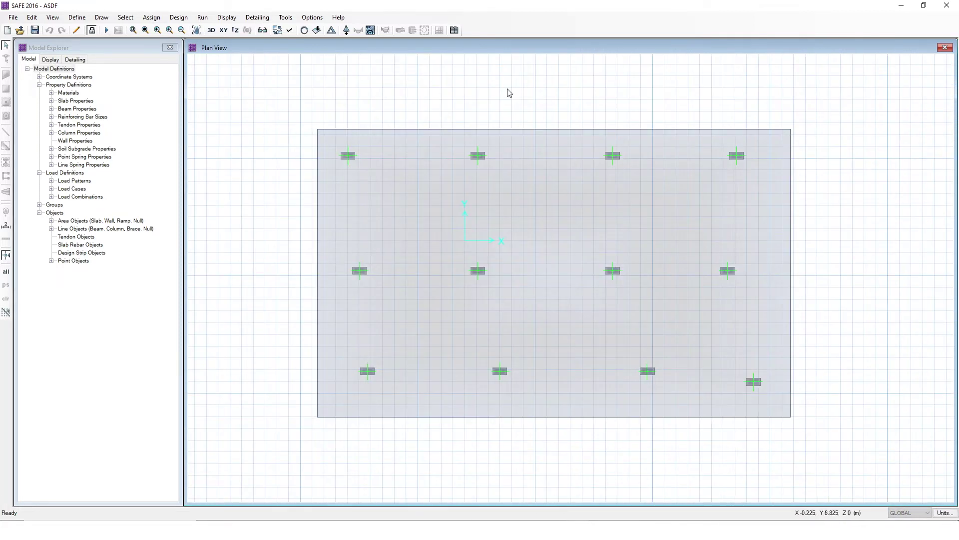
left_click(212, 30)
middle_click_drag(697, 253, 722, 239, "shift")
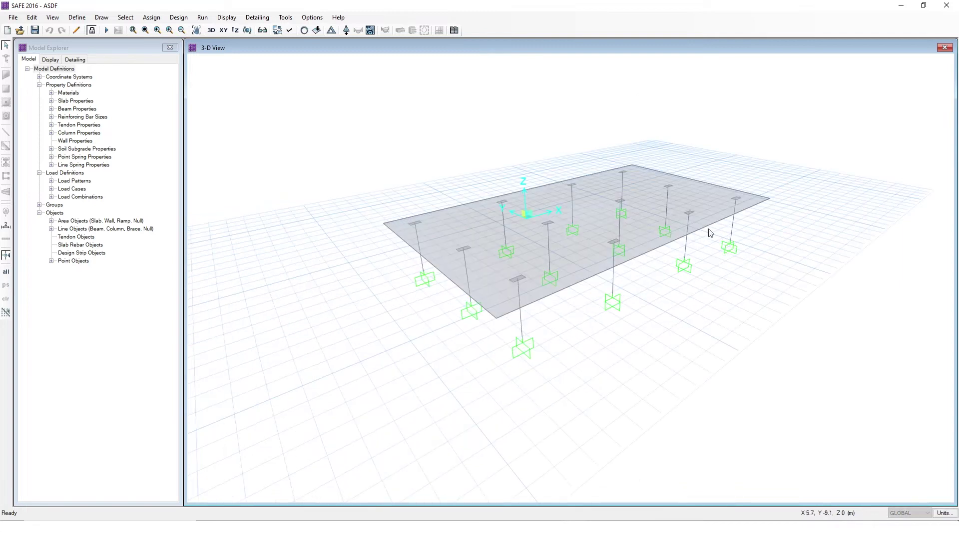
left_click(223, 30)
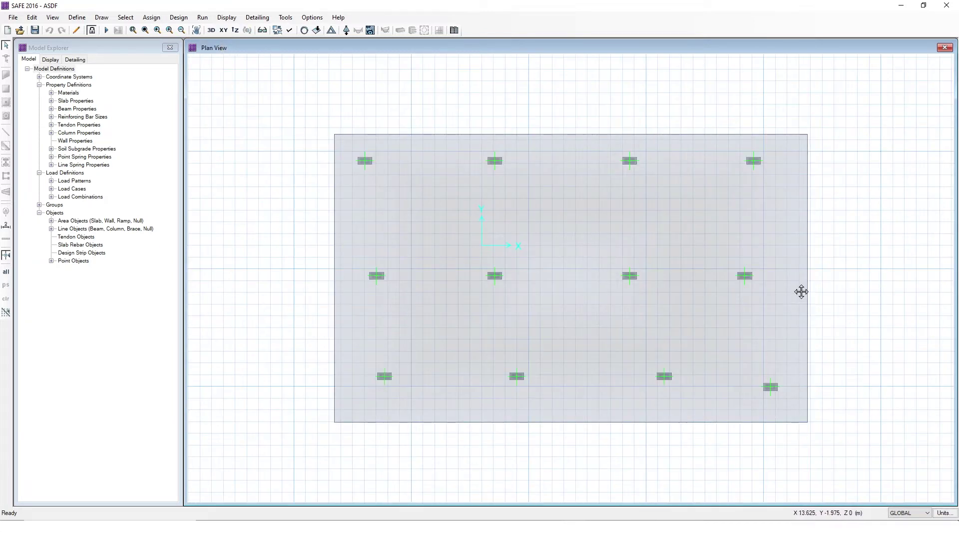
middle_click_drag(694, 231, 671, 231)
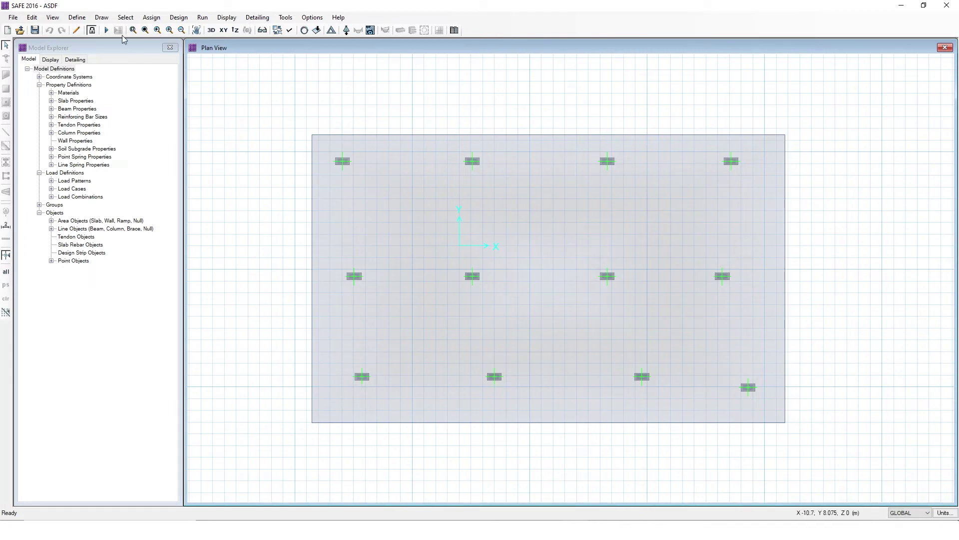
Review the defined DEAD, LIVE and SID load patterns and their types without changing them.
left_click(77, 18)
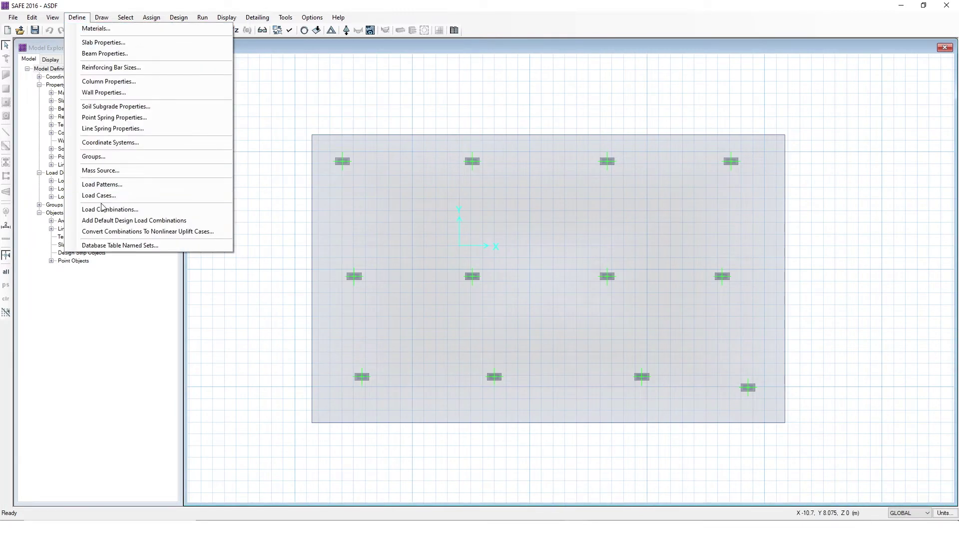
left_click(102, 184)
left_click(340, 254)
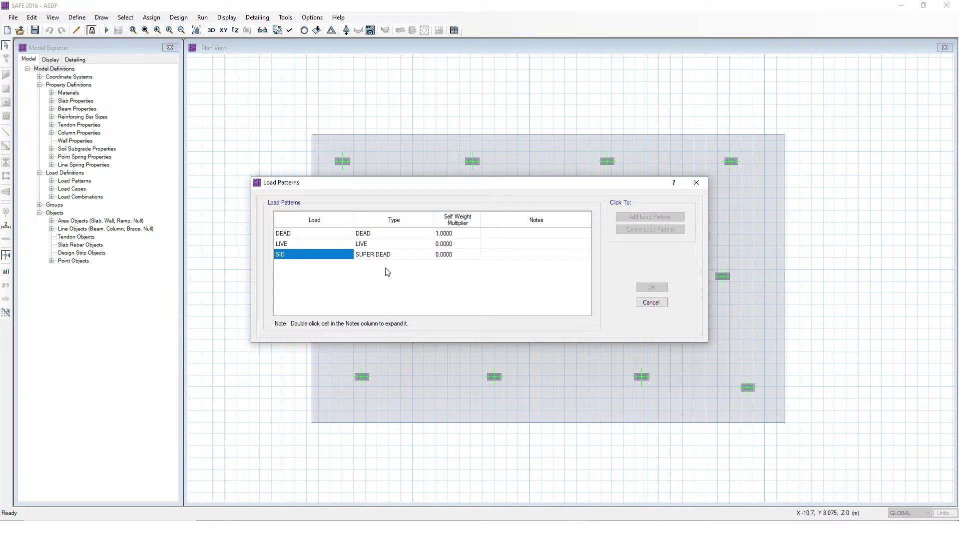
left_click(289, 243)
key("Up")
left_click(297, 243)
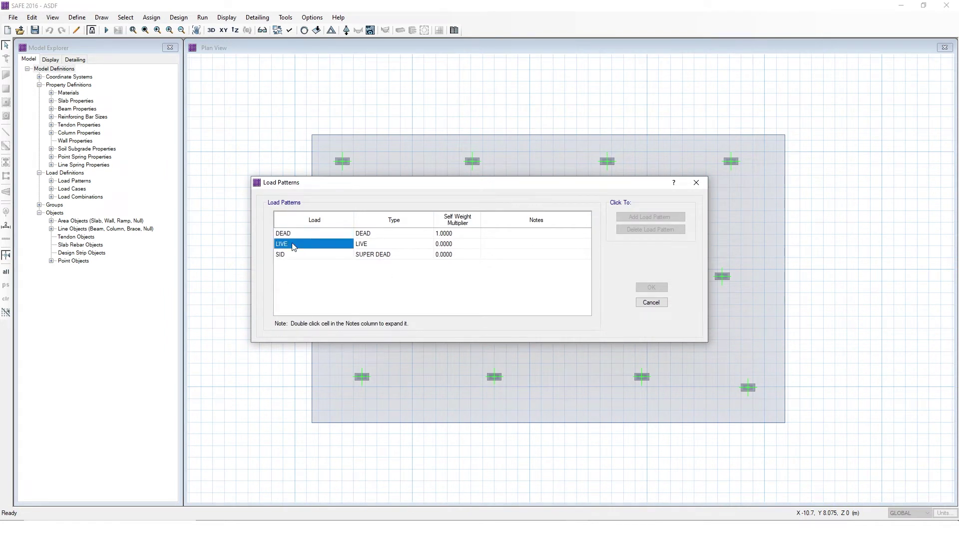
left_click(294, 234)
left_click(284, 248)
left_click(309, 257)
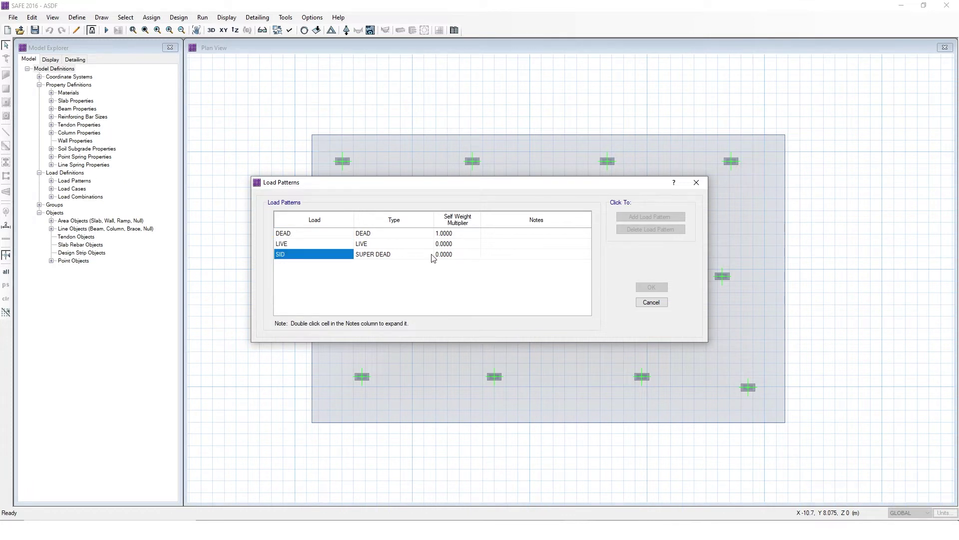
left_click(650, 302)
Check the SID entry in the load pattern definitions once more and leave the patterns unchanged.
left_click(77, 17)
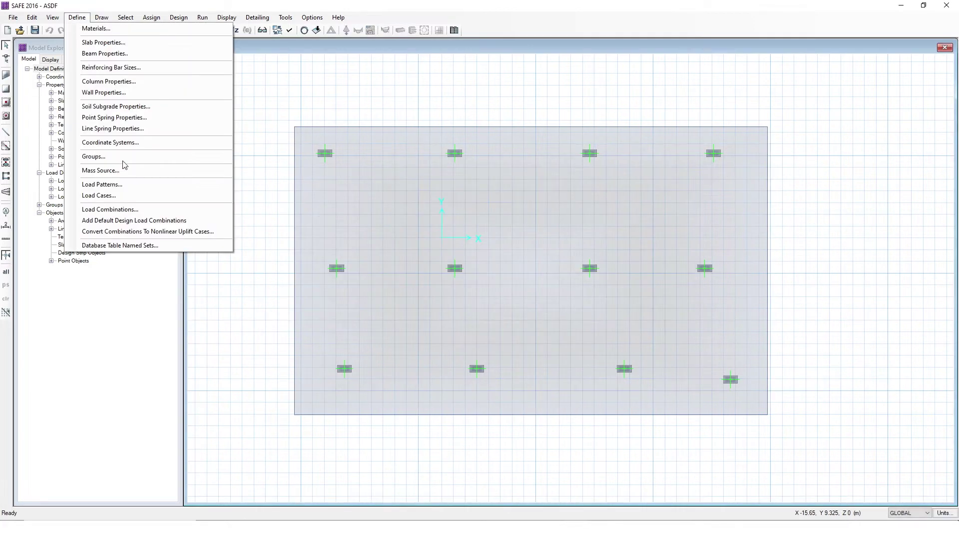
left_click(119, 195)
key("Escape")
left_click(77, 17)
left_click(102, 184)
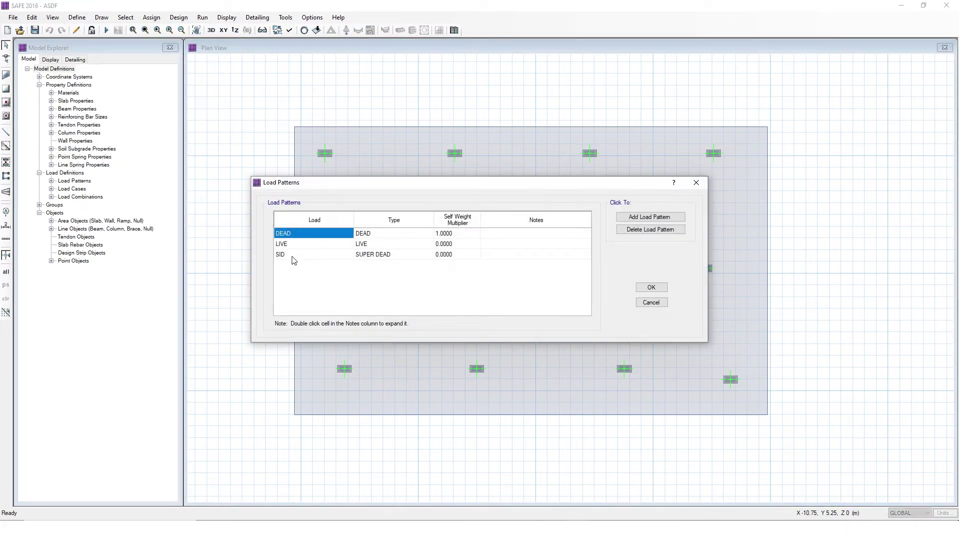
left_click(293, 256)
left_click(665, 301)
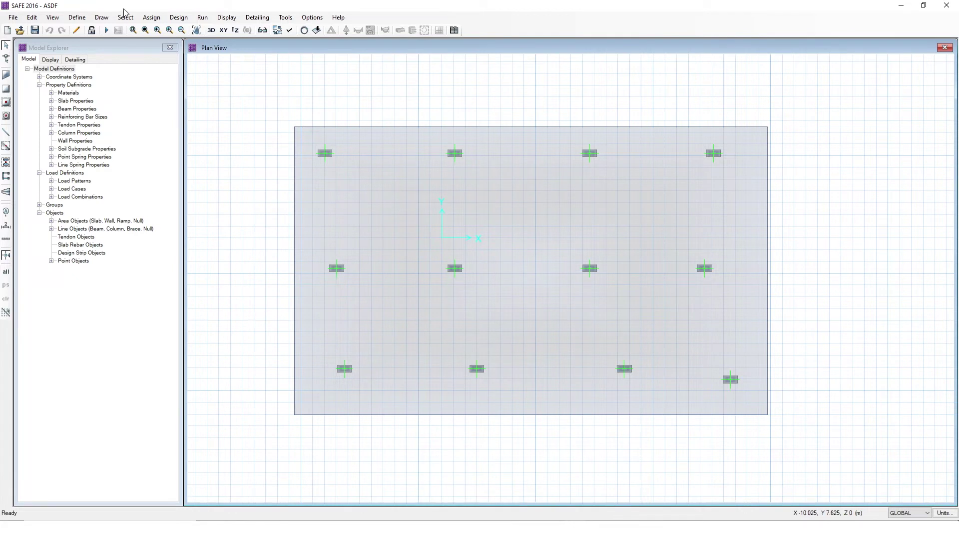
Open the load case definitions and start a new linear static load case named SID.
left_click(77, 17)
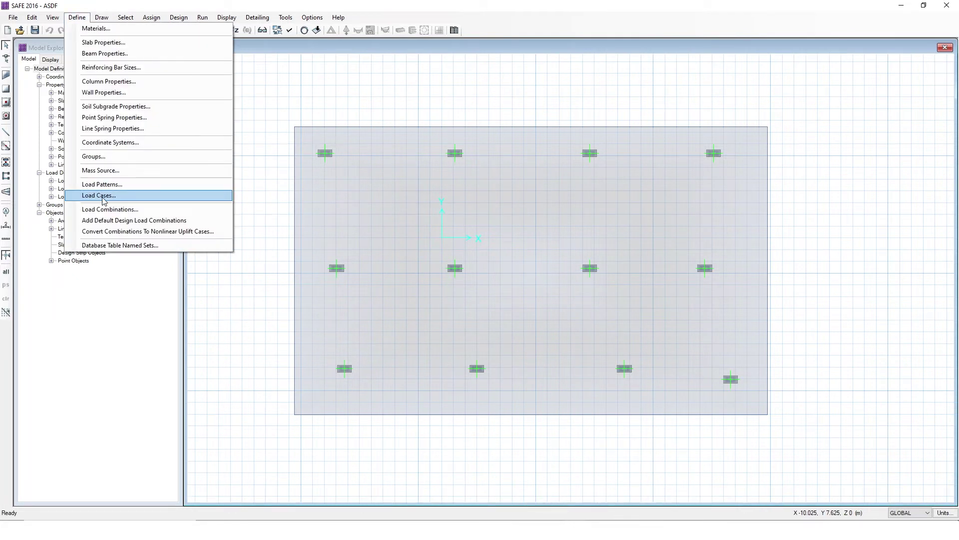
left_click(104, 199)
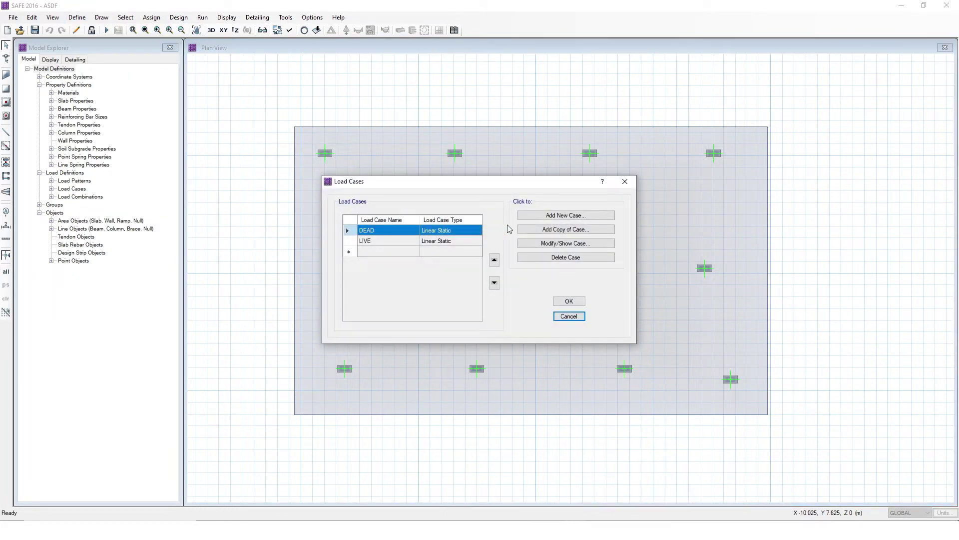
left_click(388, 240)
left_click(388, 230)
left_click(388, 240)
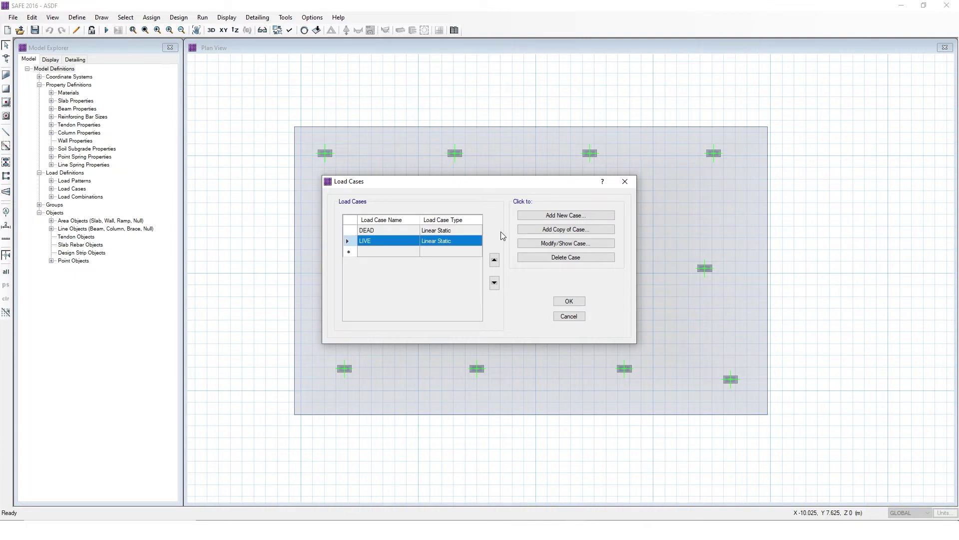
left_click(570, 217)
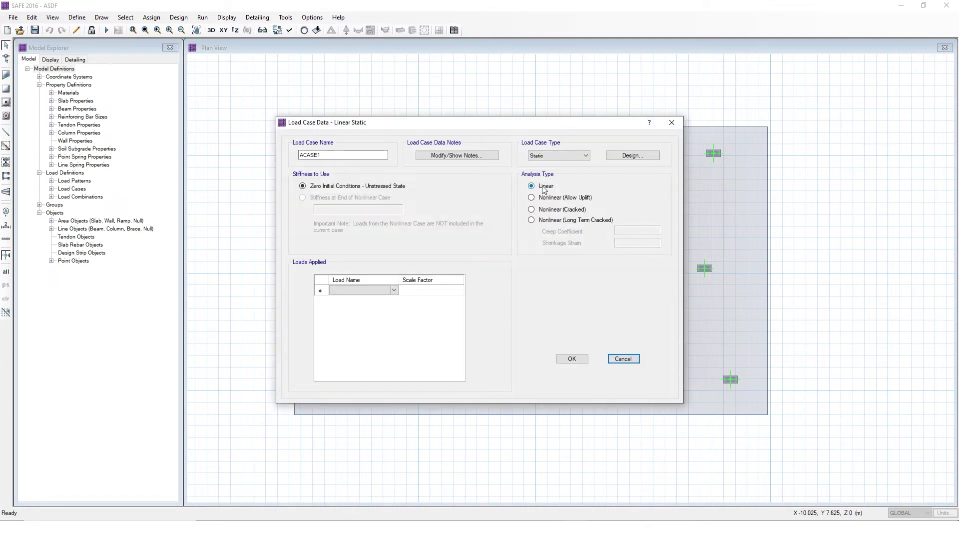
double_click(348, 154)
type("SID")
Apply the SID load pattern in the new SID case and save the case.
left_click(394, 290)
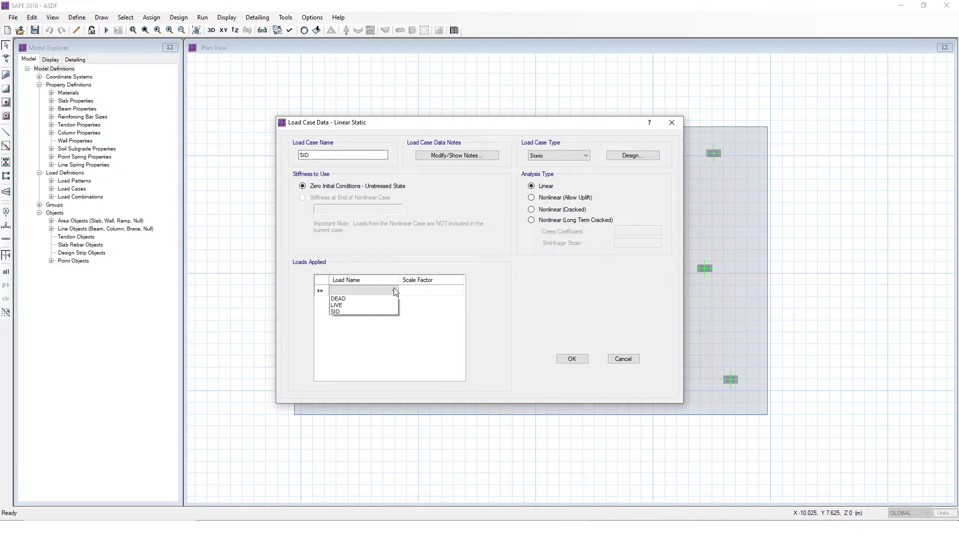
left_click(394, 290)
left_click(349, 305)
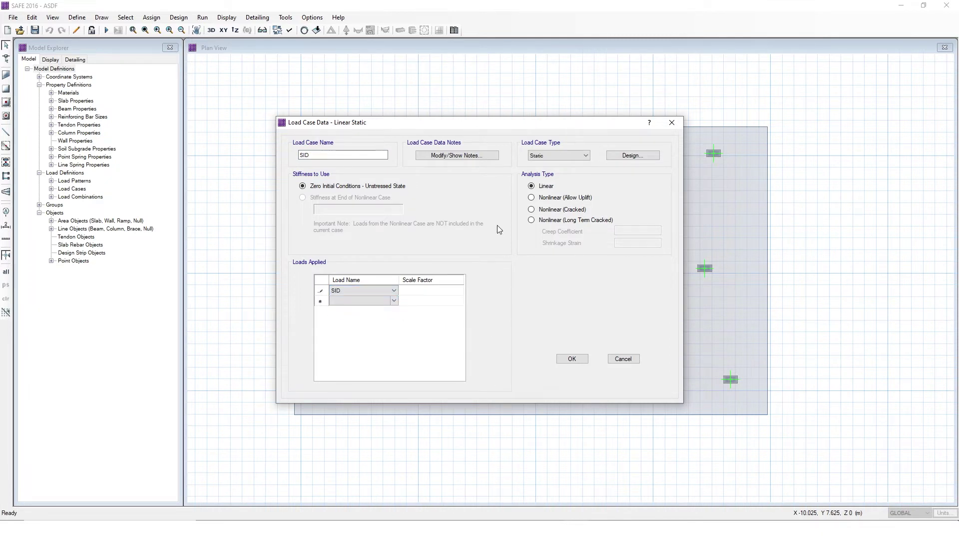
left_click(440, 291)
left_click(580, 359)
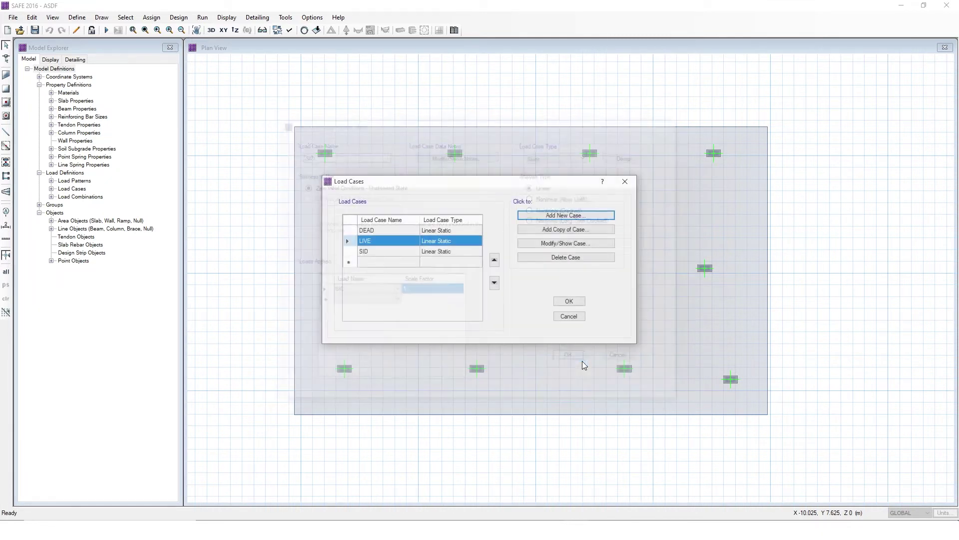
Start a new load case named LIVE CR with the Nonlinear (Cracked) analysis type.
left_click(394, 264)
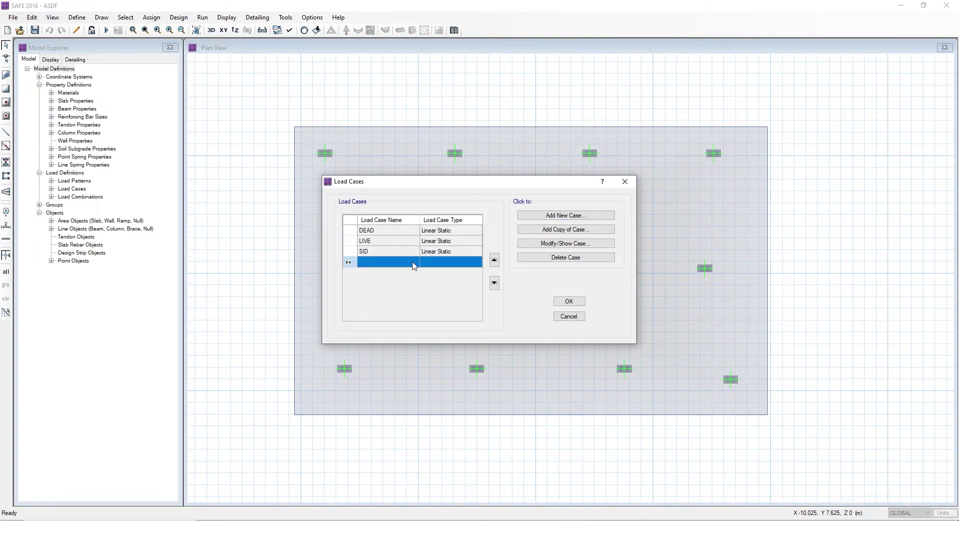
left_click(593, 216)
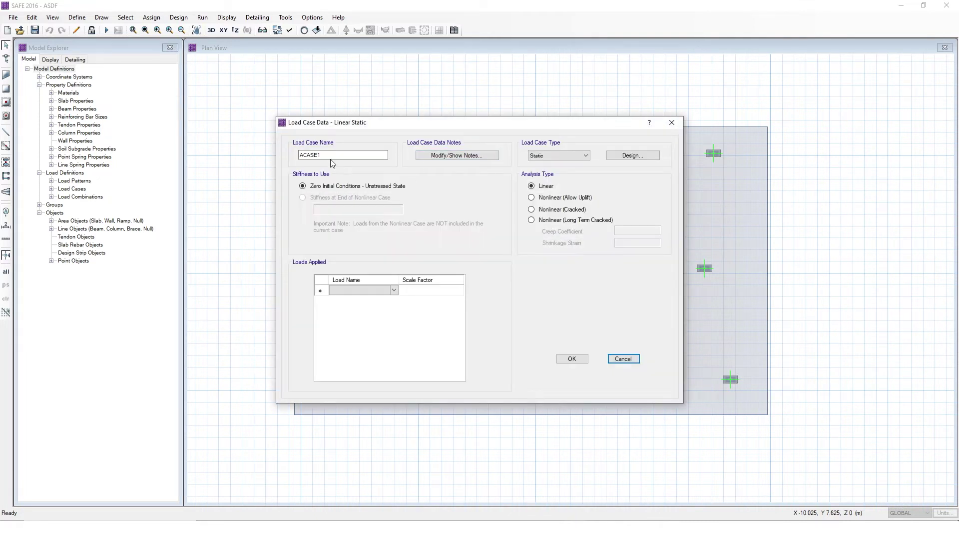
type("LIV")
key("BackSpace")
key("BackSpace")
type("LIVE CR")
left_click(532, 209)
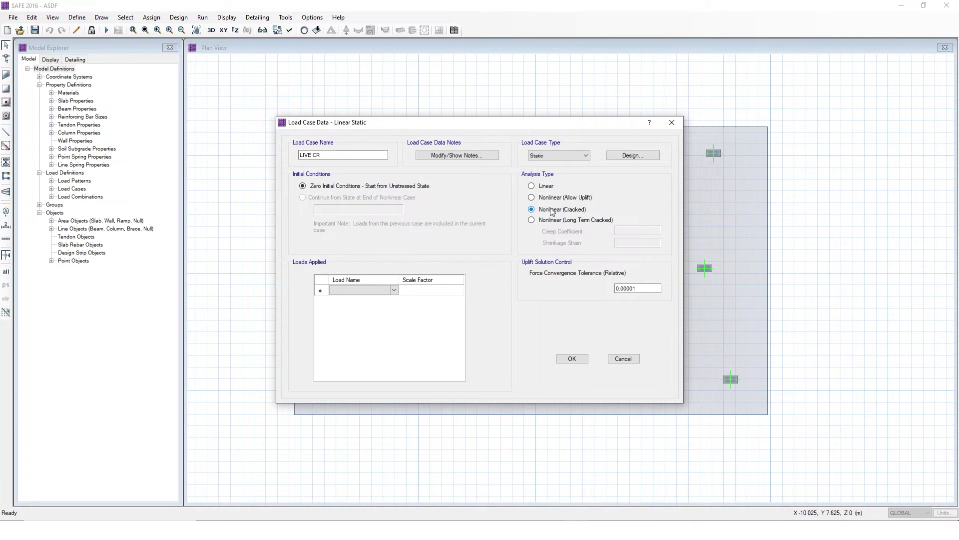
Apply the LIVE load with scale factor 1 in LIVE CR, keep the case type Static, and save the case.
left_click(394, 291)
left_click(350, 311)
left_click(412, 292)
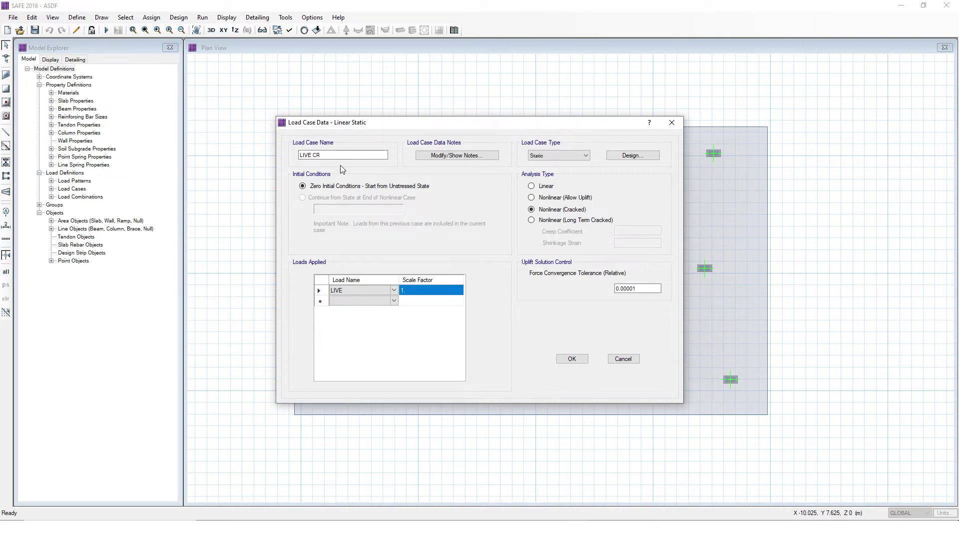
left_click(577, 155)
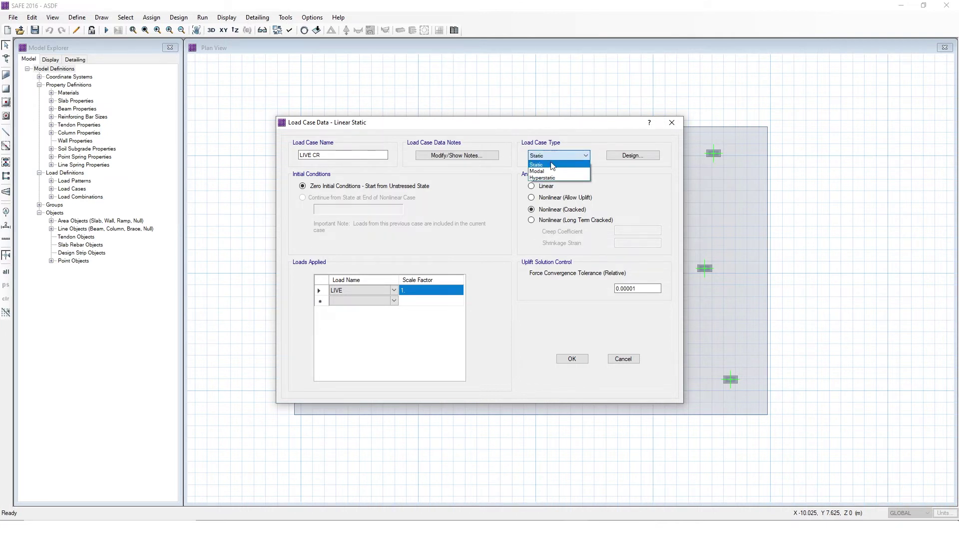
left_click(540, 165)
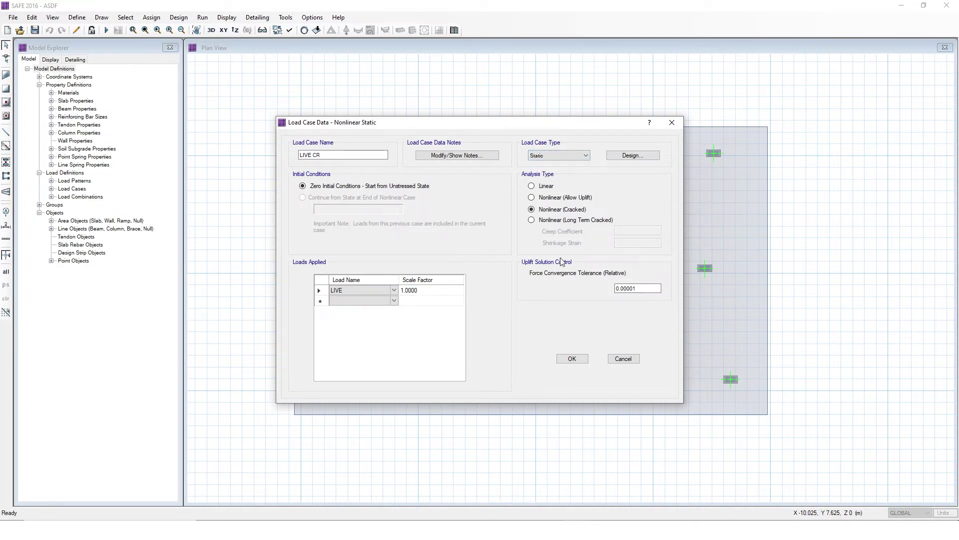
left_click(572, 358)
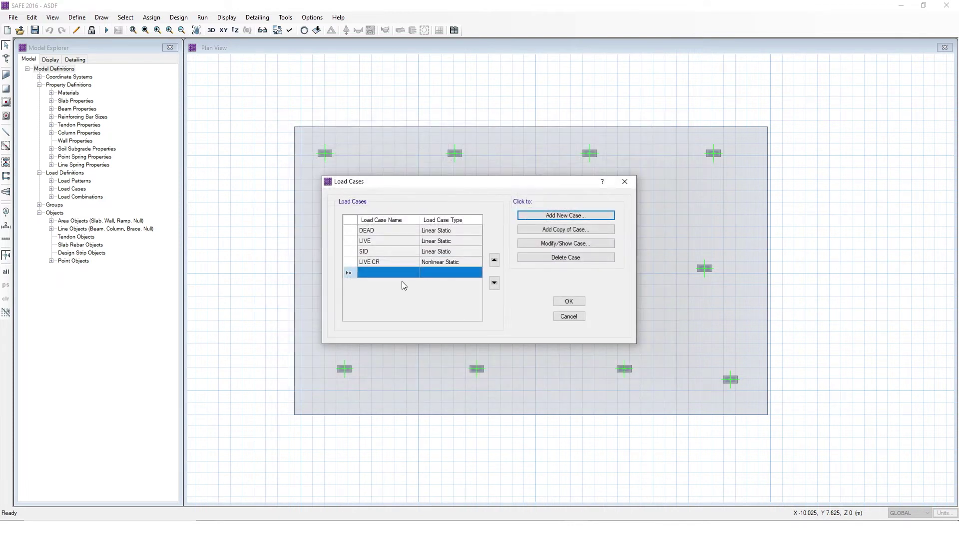
Add a Nonlinear (Cracked) static load case named SID CR that applies the SID load pattern.
left_click(543, 214)
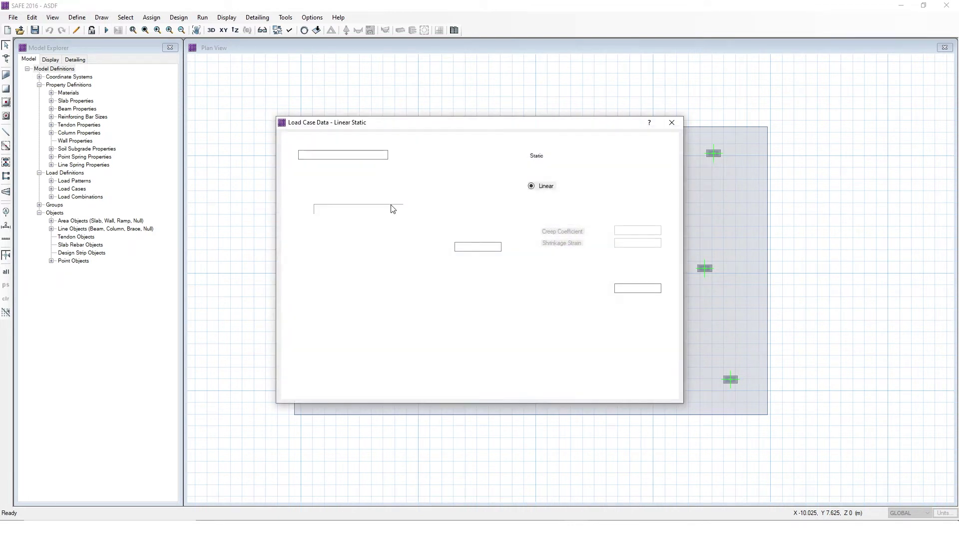
type("SID C")
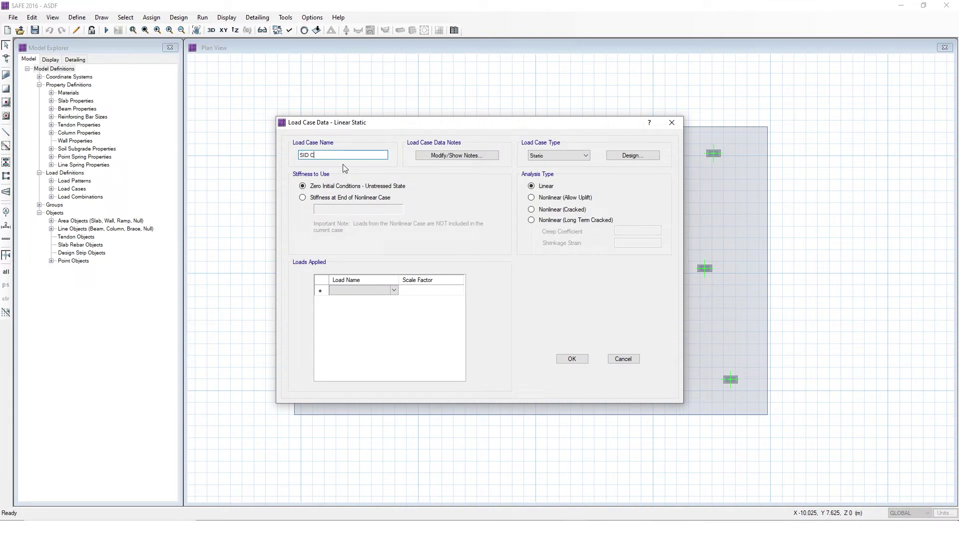
left_click(554, 213)
left_click(360, 290)
left_click(395, 291)
left_click(359, 315)
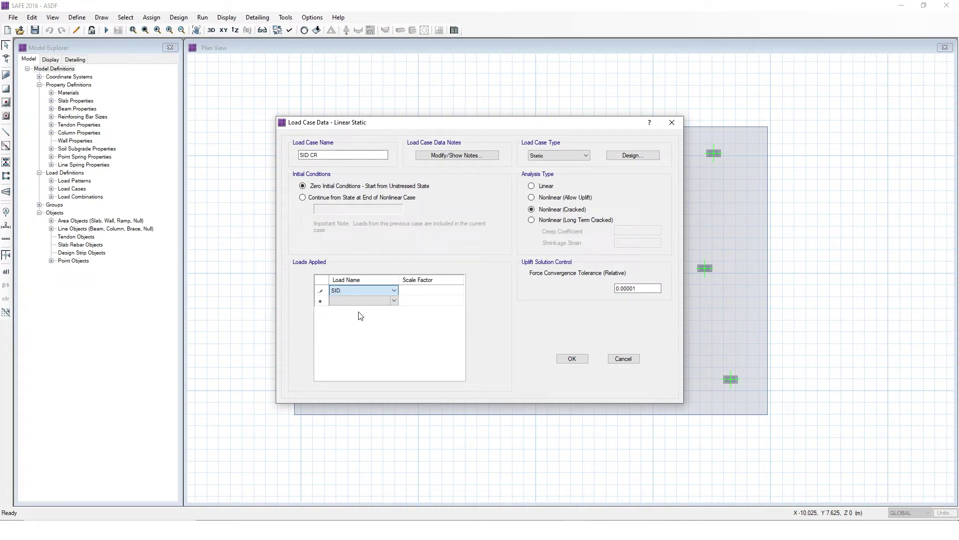
left_click(433, 296)
left_click(572, 359)
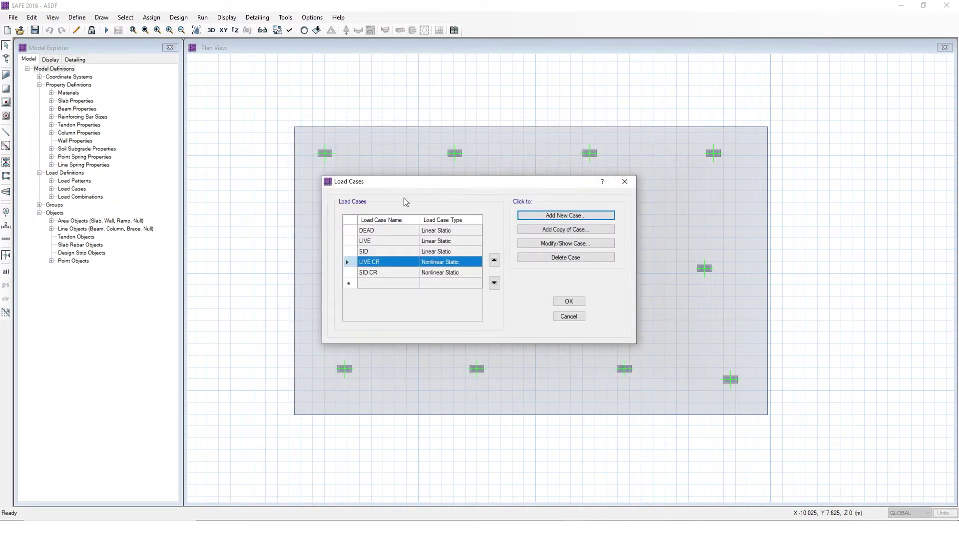
Add a Nonlinear (Cracked) static load case named DEAD CR that applies the DEAD load pattern.
left_click(578, 216)
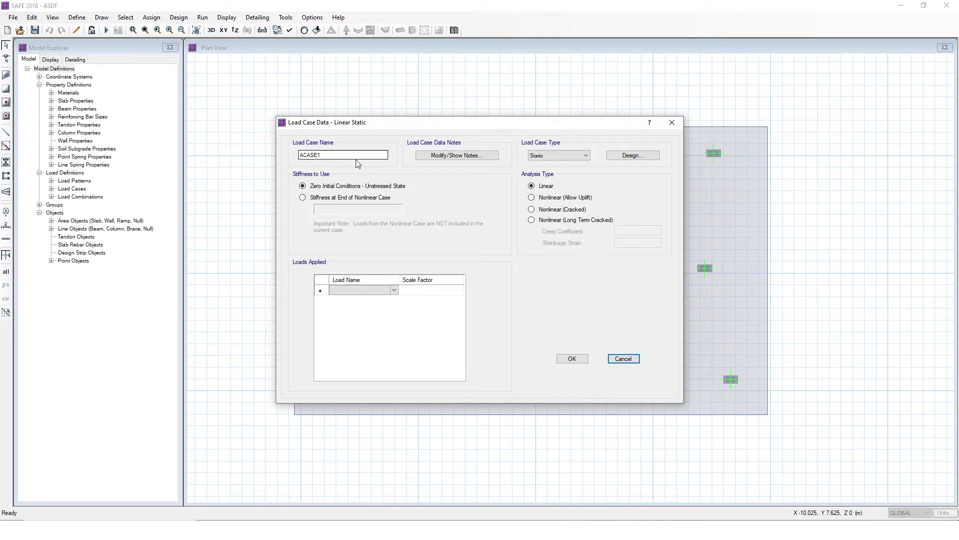
type("DEAD CR")
left_click(362, 290)
left_click(394, 290)
left_click(350, 297)
left_click(425, 290)
left_click(552, 208)
left_click(572, 359)
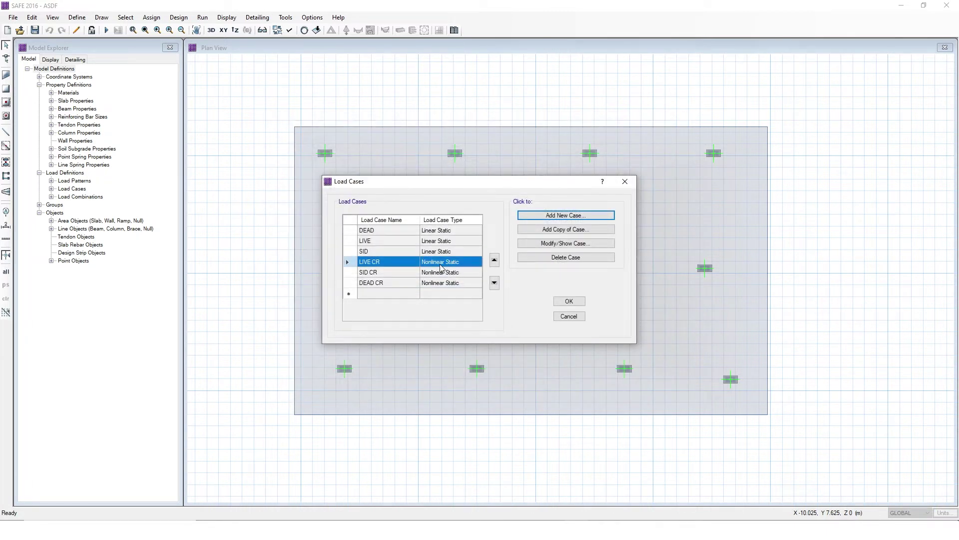
left_click_drag(443, 230, 439, 282)
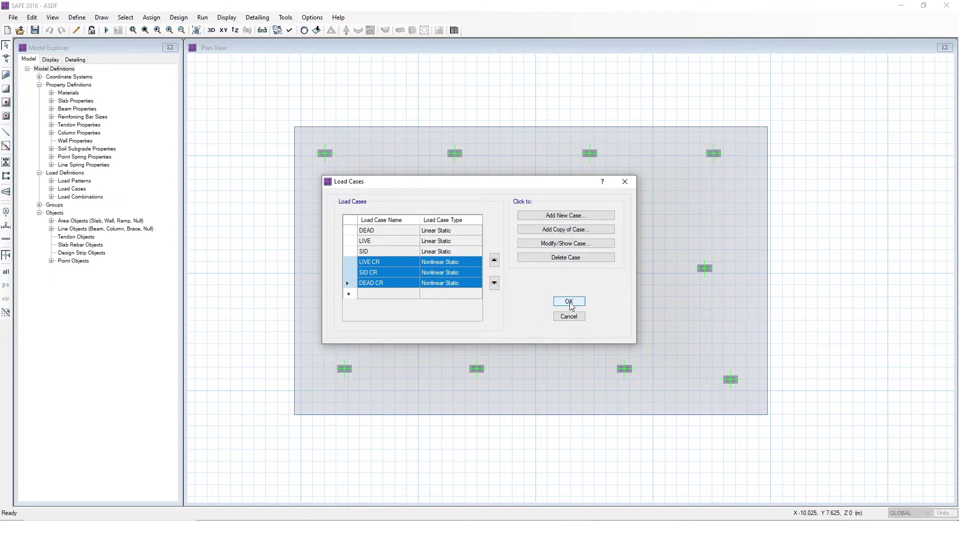
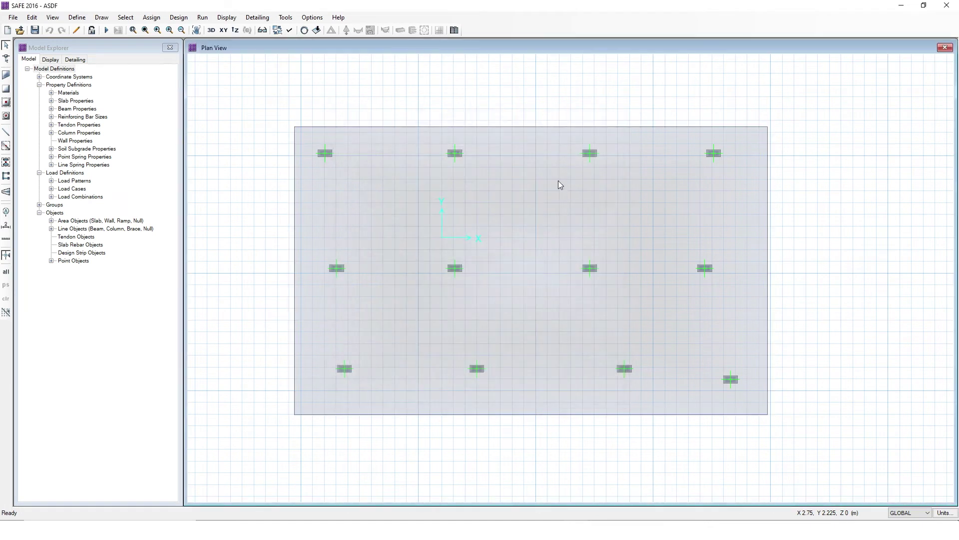
Assign a uniform gravity line load of 3 kN/m in the SID load pattern to the slab's four edge lines.
left_click(505, 126)
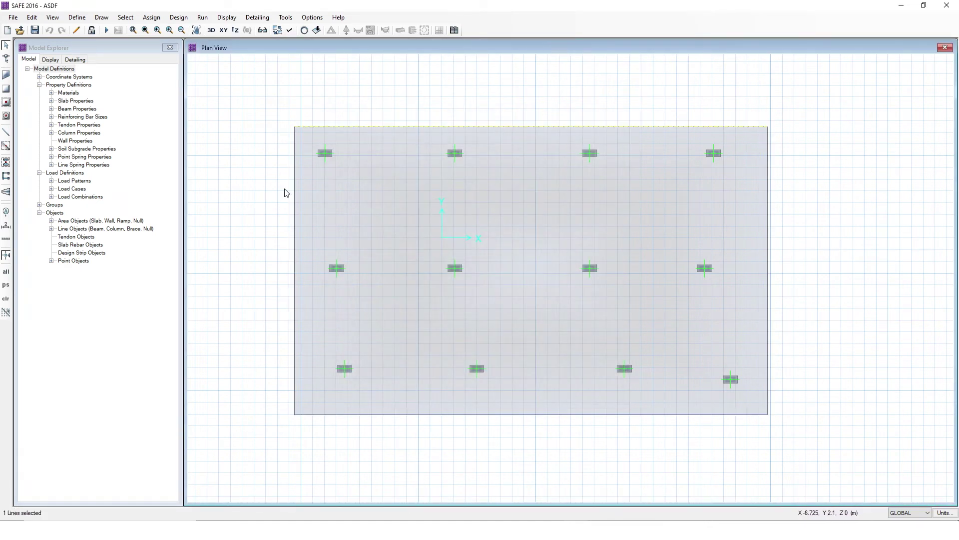
left_click(294, 188)
left_click(768, 193)
left_click(654, 414)
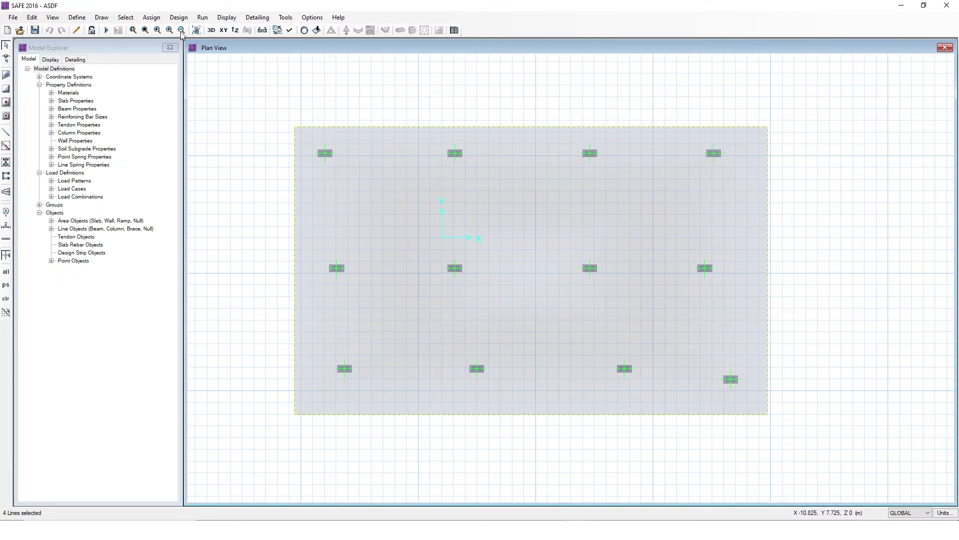
left_click(151, 17)
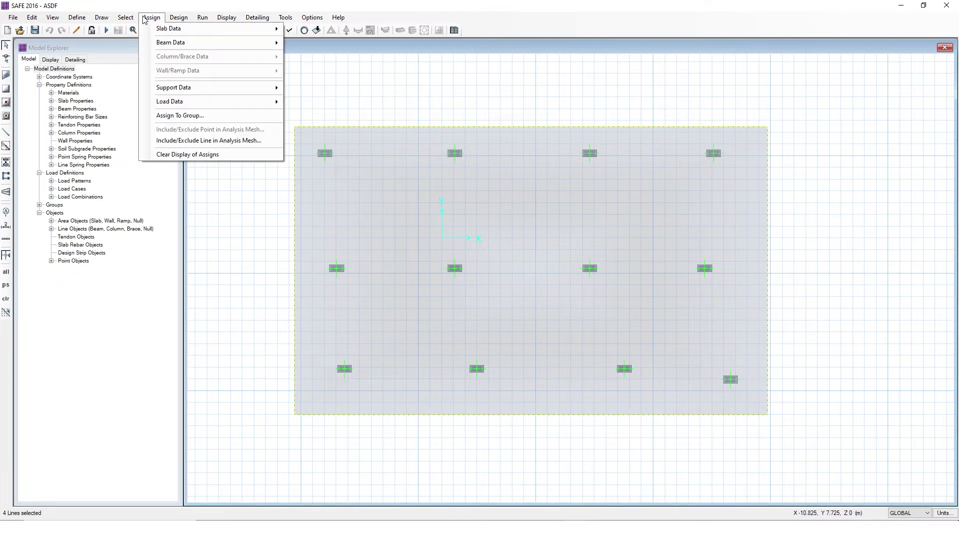
left_click(80, 20)
mouse_move(152, 17)
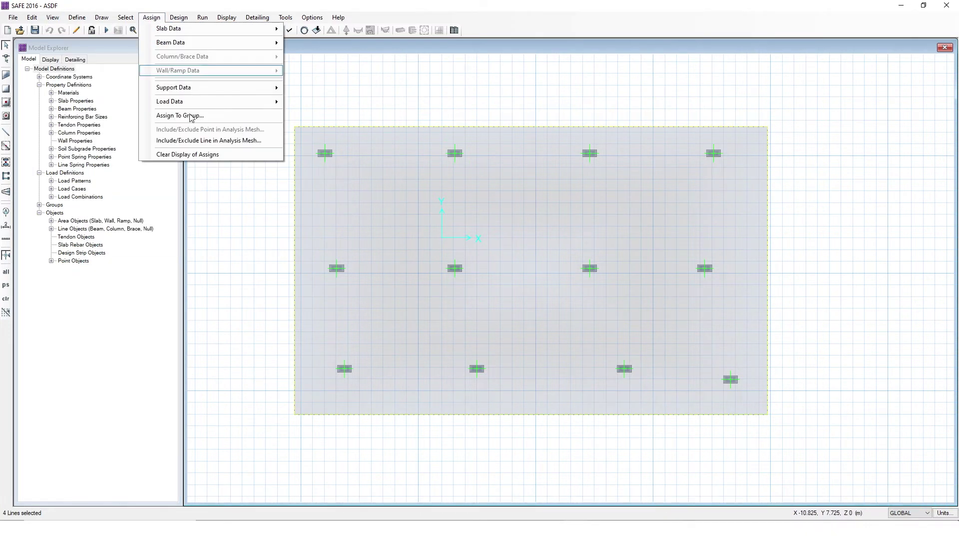
mouse_move(200, 101)
left_click(364, 138)
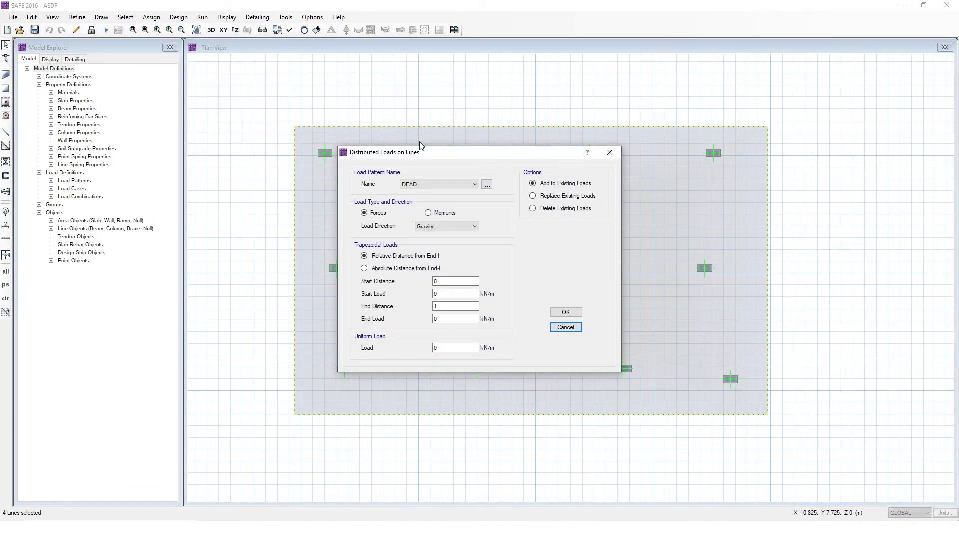
double_click(445, 348)
type("3")
left_click(474, 185)
left_click(439, 206)
left_click(566, 313)
mouse_move(767, 163)
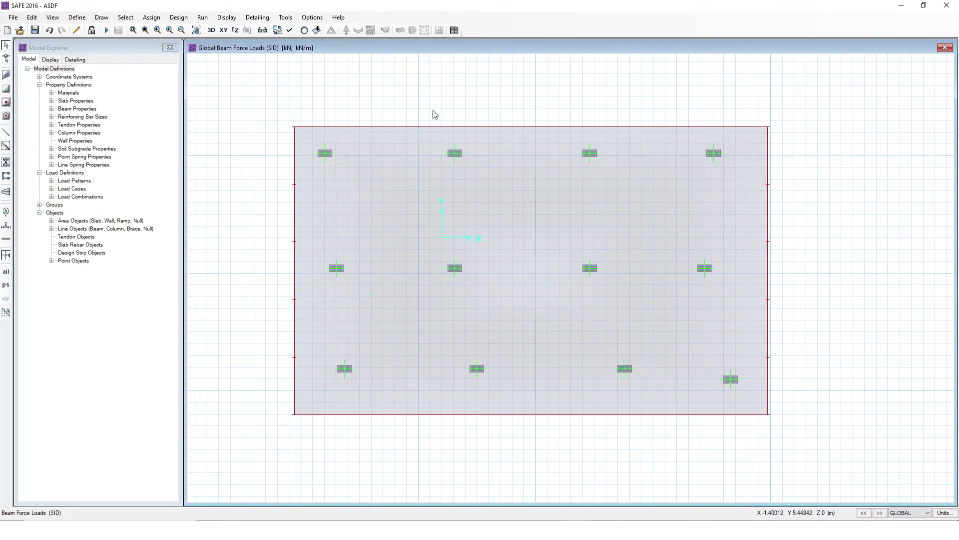
Add the SID load case with scale factor 1 to the existing 1D+1L load combination.
left_click(77, 17)
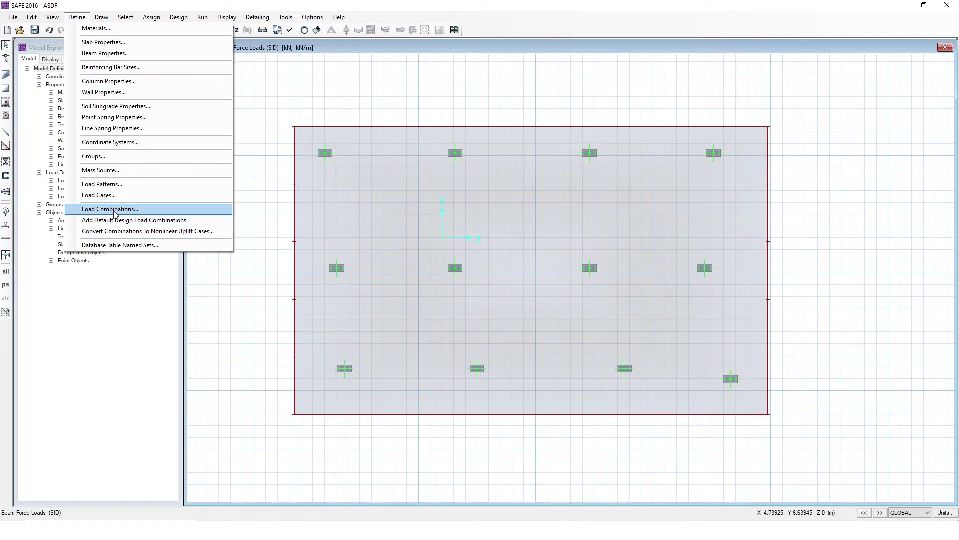
left_click(116, 210)
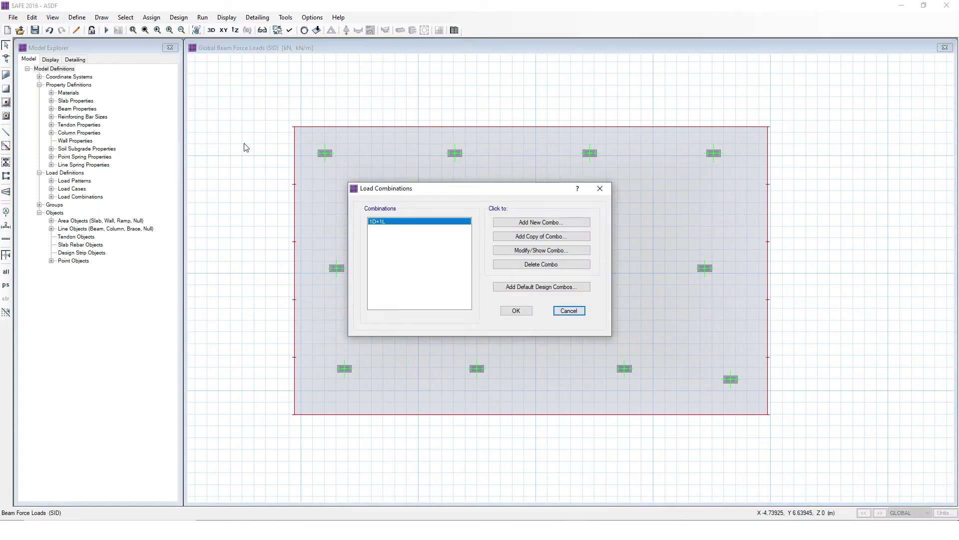
left_click(386, 222)
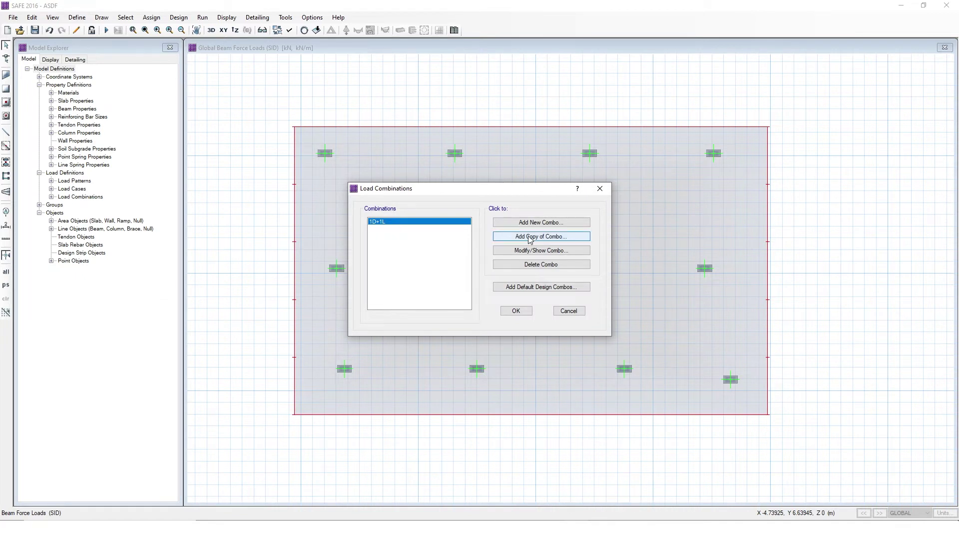
left_click(534, 250)
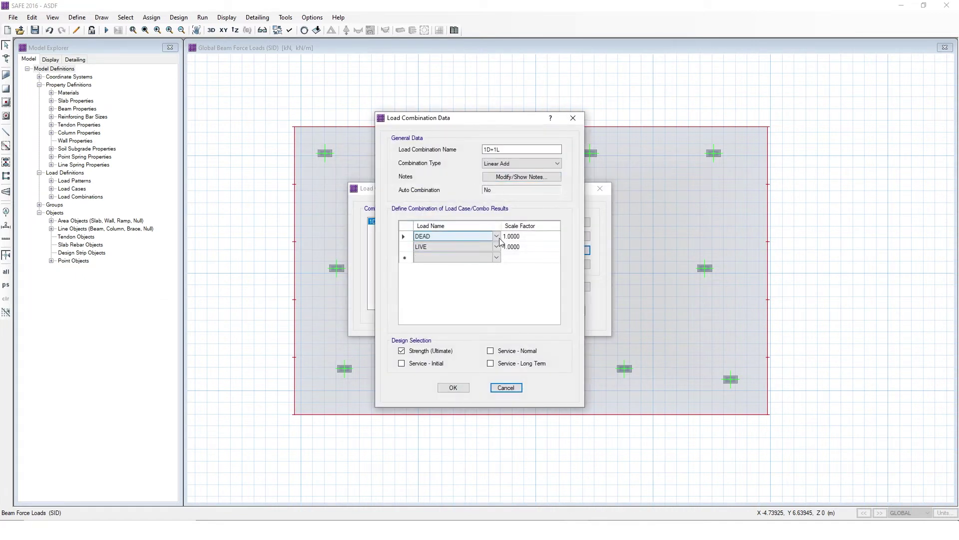
left_click(487, 258)
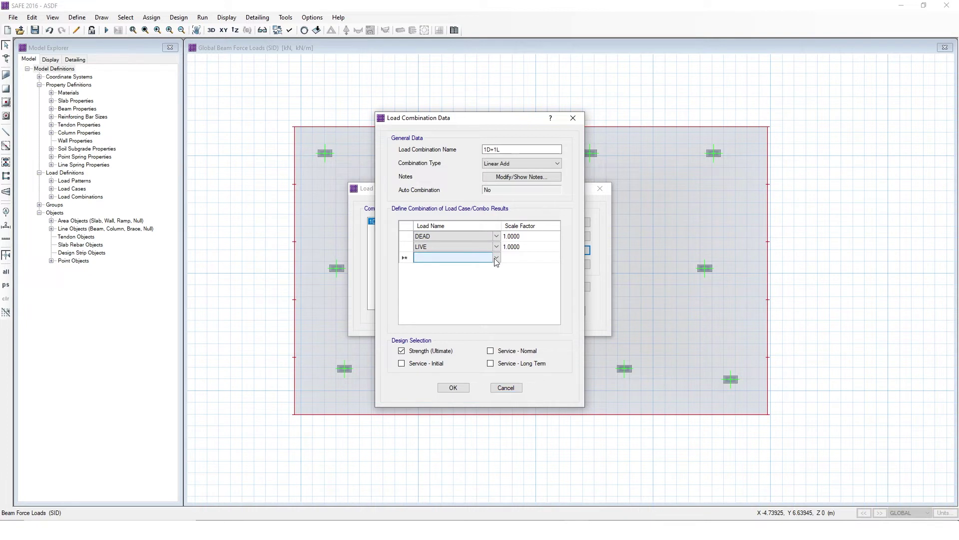
left_click(496, 257)
left_click(438, 279)
key("Tab")
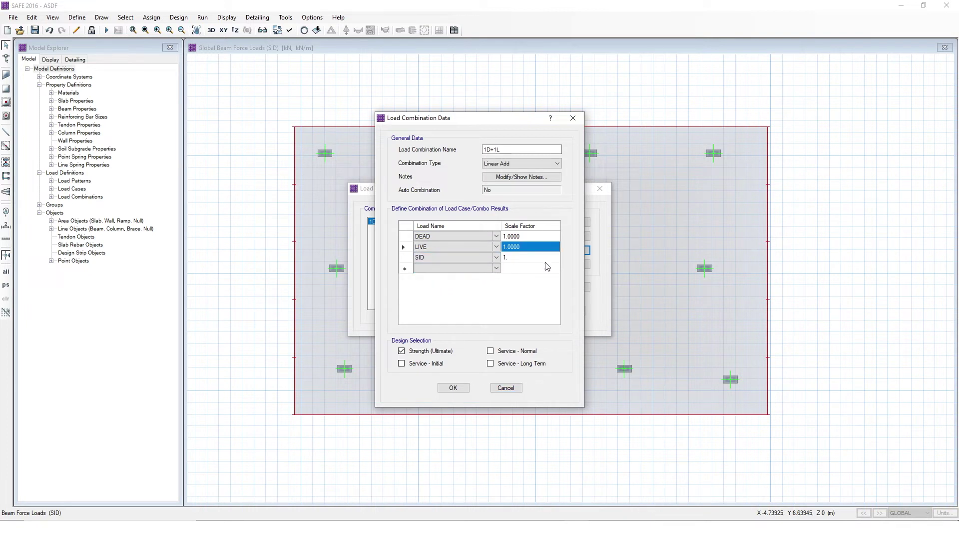
left_click(453, 388)
Start a new load combination named 1D+1L CR.
left_click(381, 223)
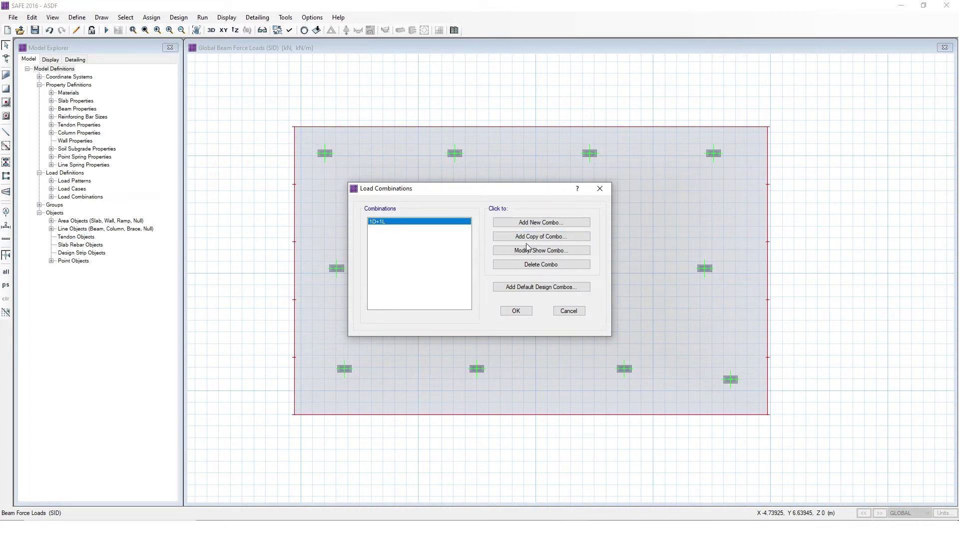
left_click(541, 222)
left_click_drag(648, 120, 697, 121)
left_click_drag(744, 147, 706, 146)
type("1D+1L CR")
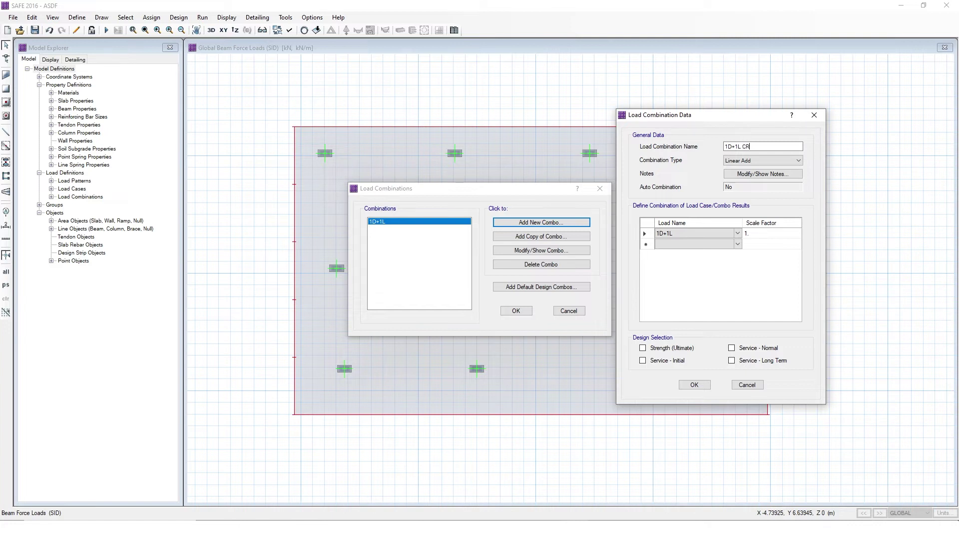
Combine LIVE CR, SID CR and DEAD CR with scale factor 1 in 1D+1L CR, enable Strength (Ultimate), and save the combinations.
left_click(738, 235)
left_click(738, 234)
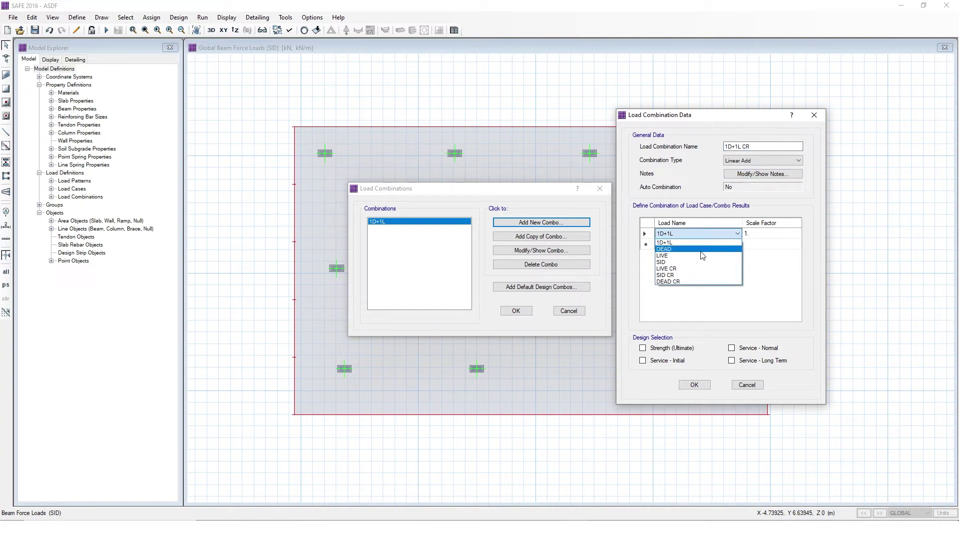
left_click(689, 269)
left_click(737, 244)
left_click(738, 244)
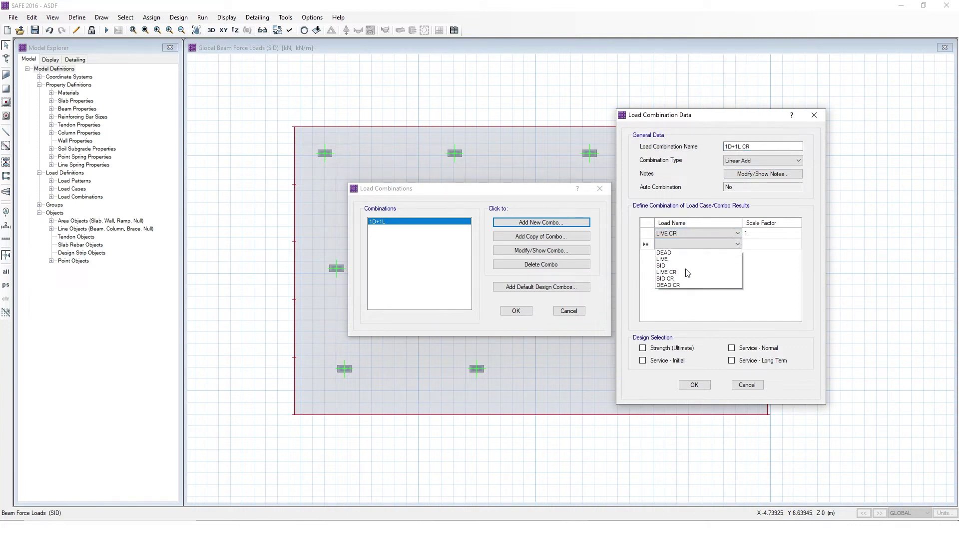
left_click(686, 279)
left_click(738, 255)
left_click(681, 304)
left_click(754, 261)
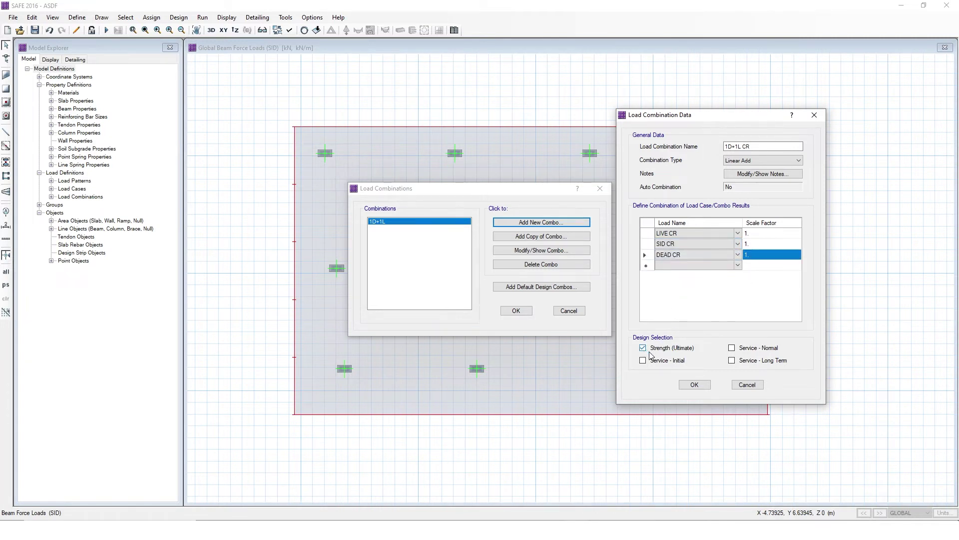
left_click(695, 384)
left_click(519, 311)
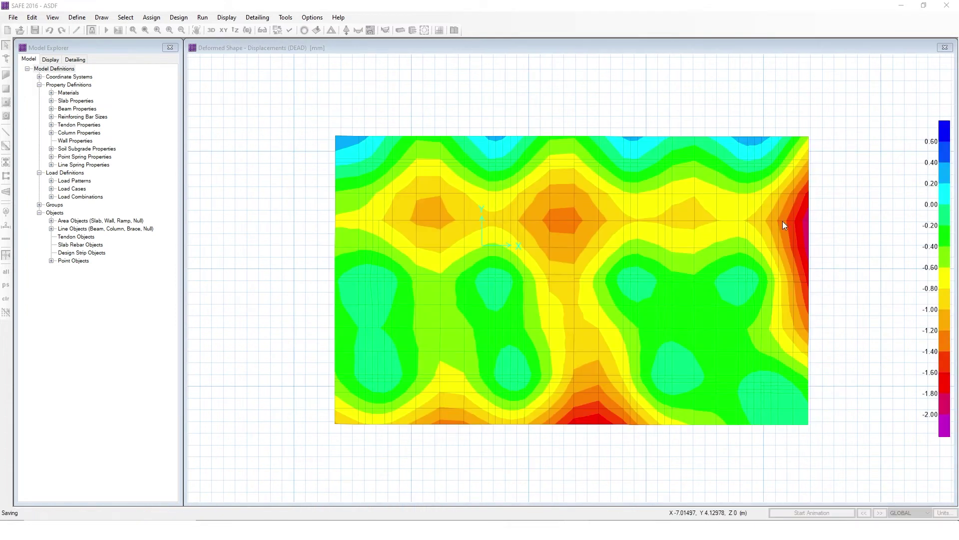
Examine the displacement contours for the DEAD case and review the automatic slab mesh options without changing them.
mouse_move(778, 217)
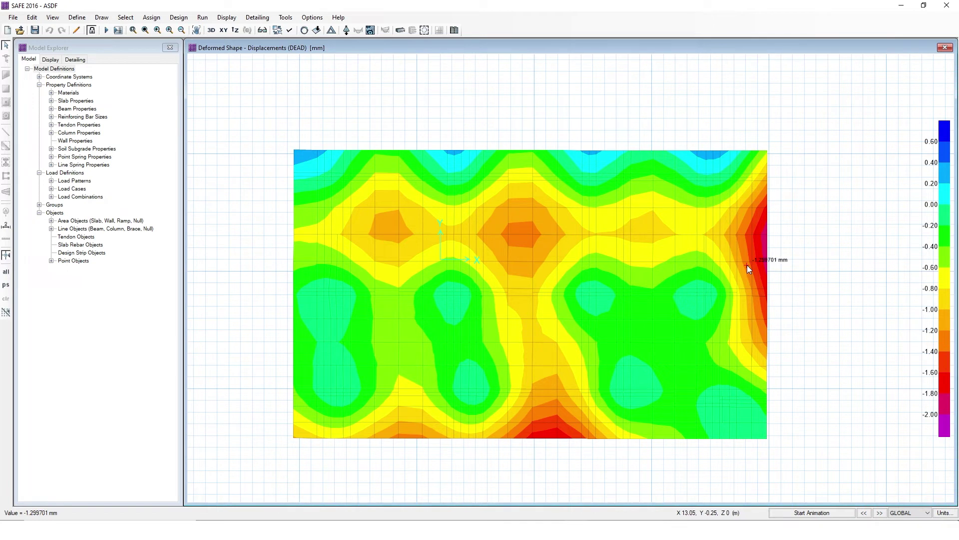
left_click(226, 17)
mouse_move(205, 18)
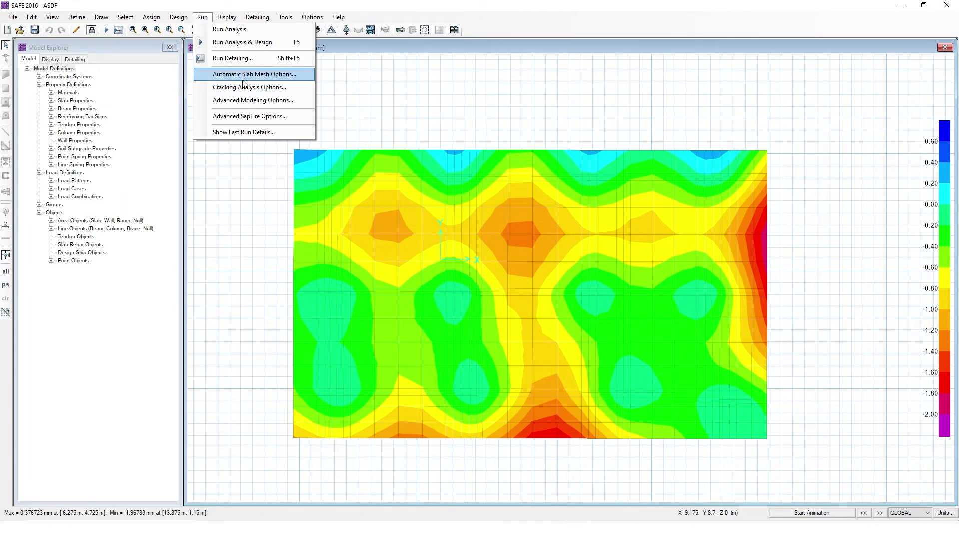
left_click(246, 75)
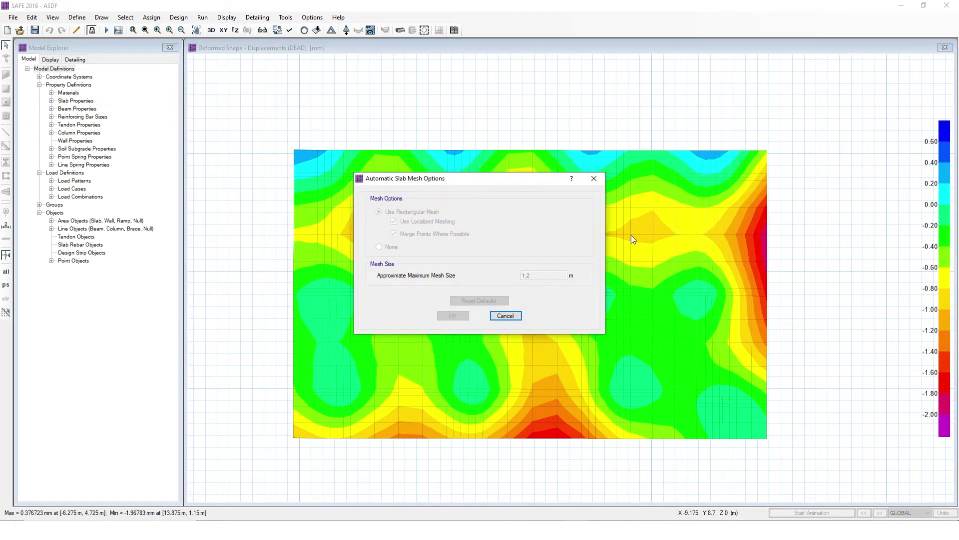
left_click(594, 179)
mouse_move(699, 208)
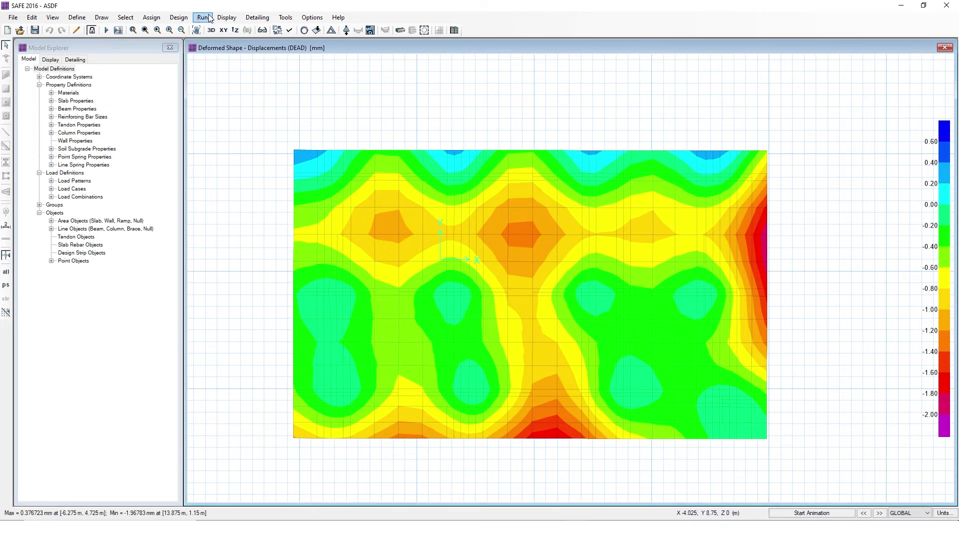
left_click(227, 17)
mouse_move(203, 17)
left_click(266, 76)
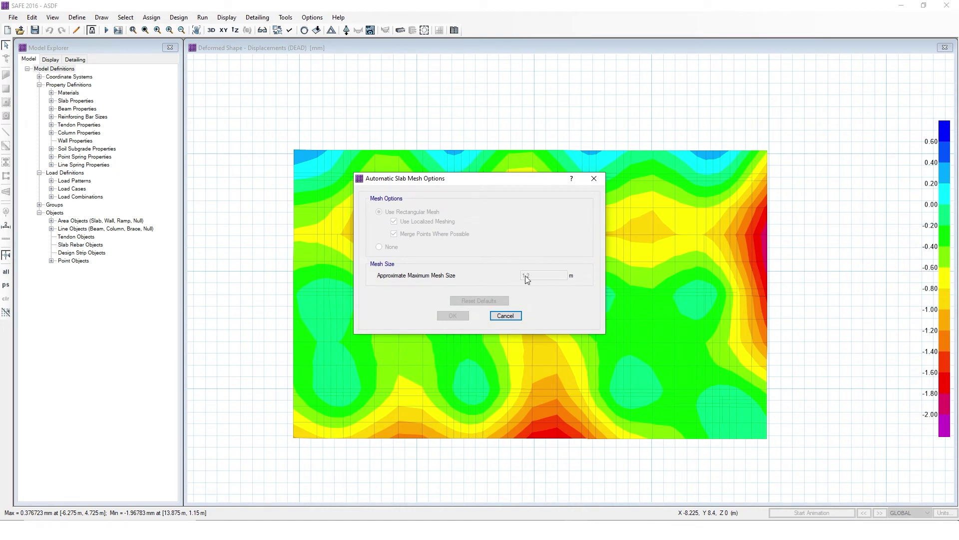
left_click(505, 315)
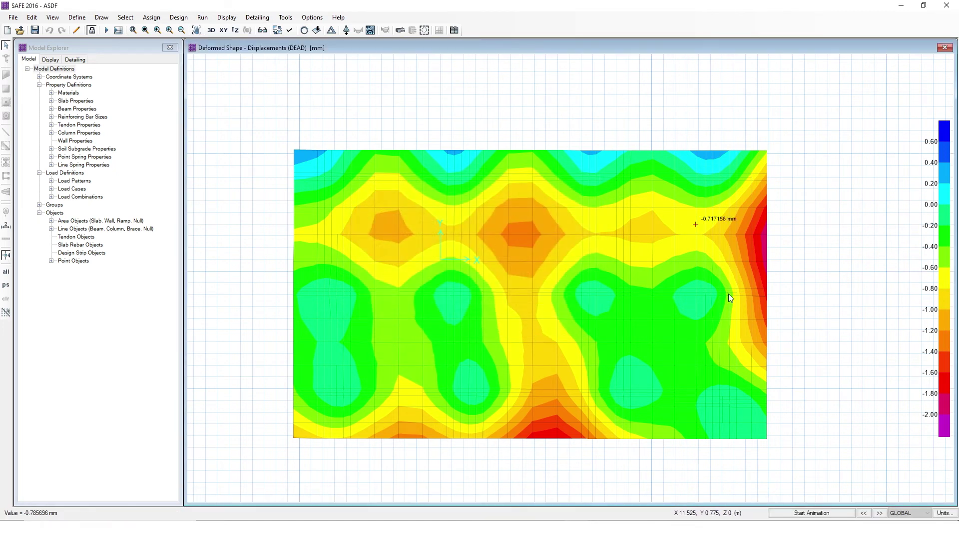
mouse_move(523, 289)
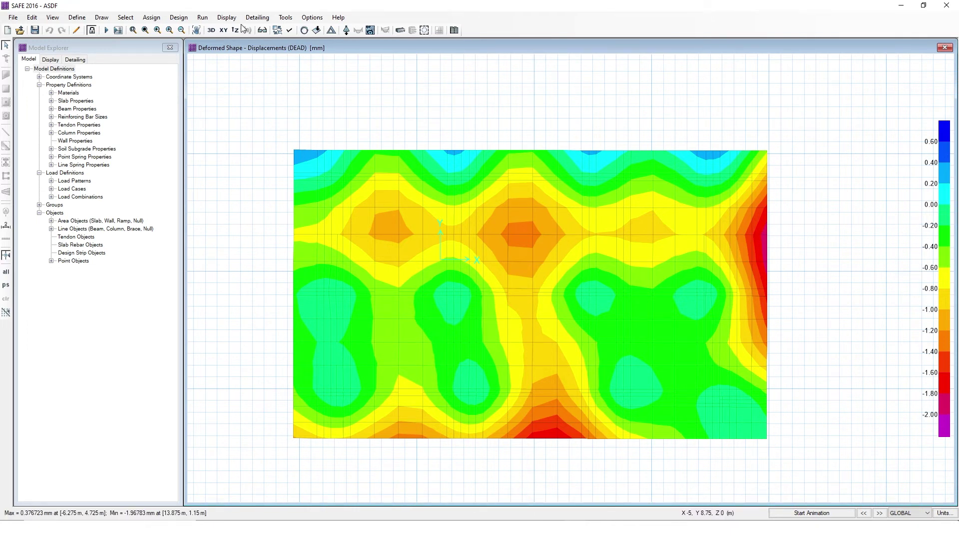
Display the deformed shape with contours for the 1D+1L load combination.
left_click(332, 30)
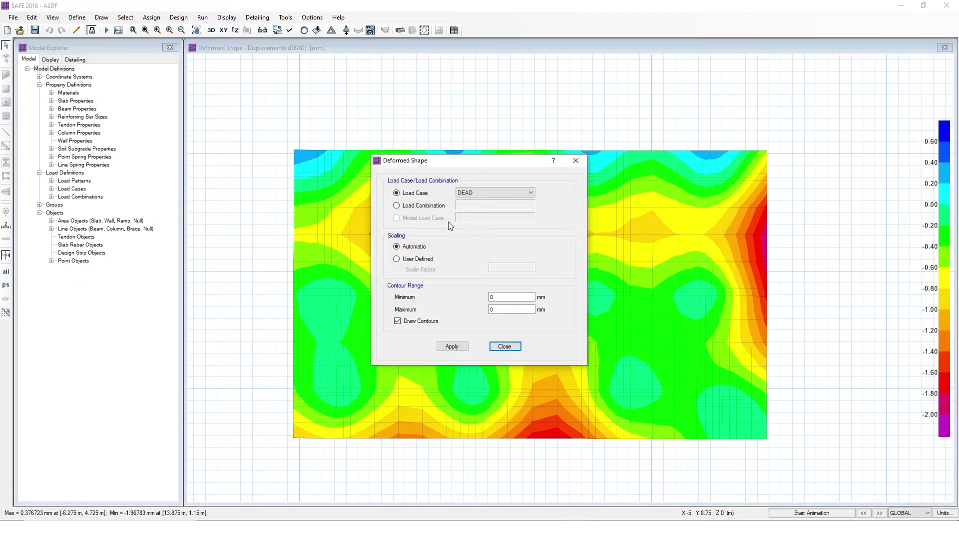
left_click(430, 205)
left_click_drag(440, 152, 509, 133)
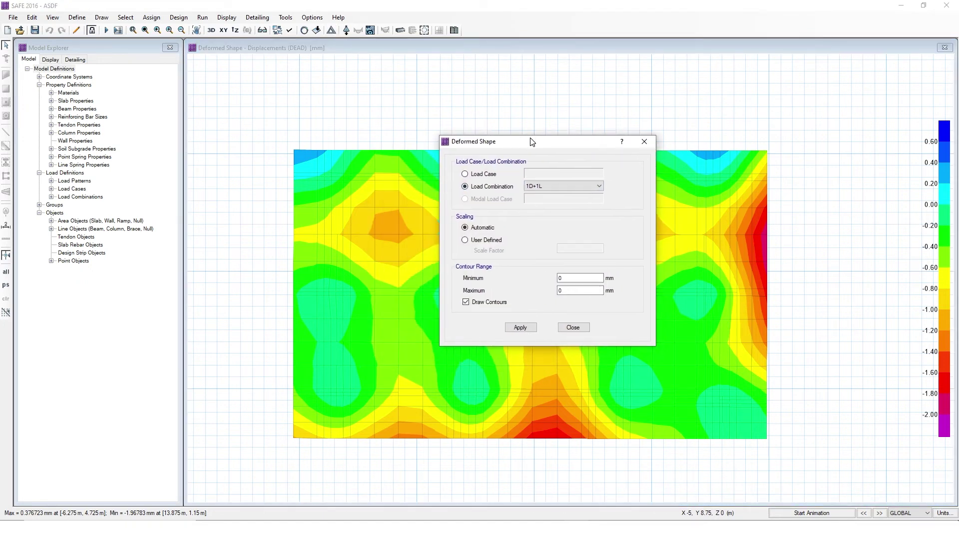
left_click(560, 187)
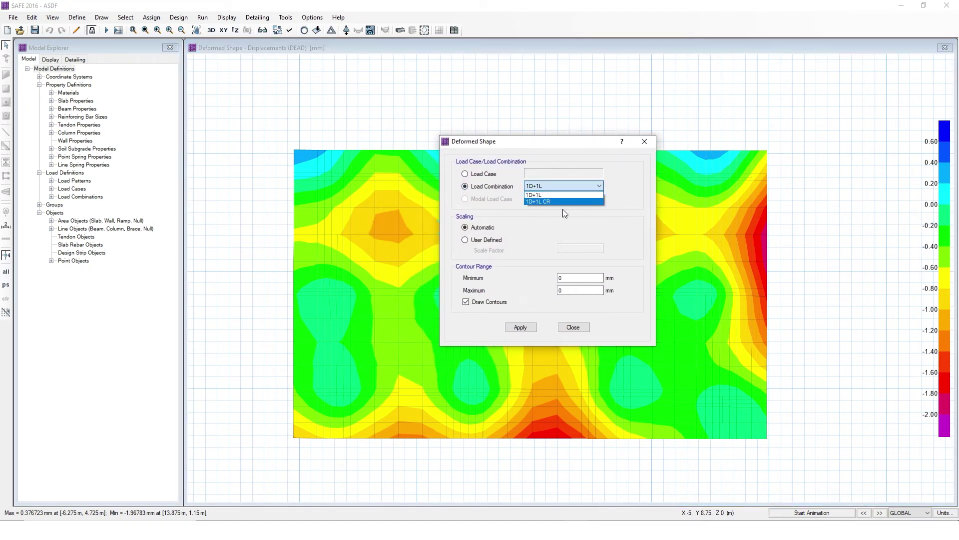
left_click(539, 195)
left_click(574, 327)
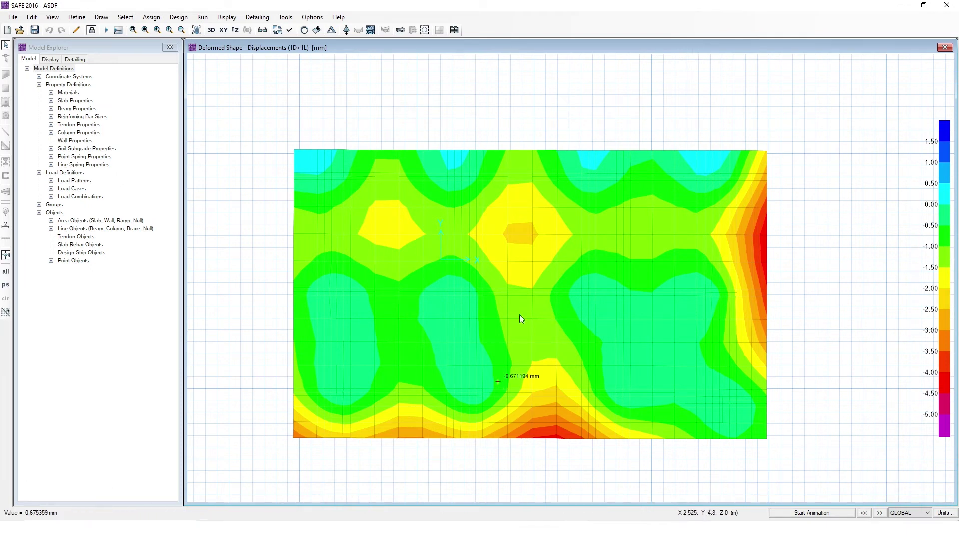
Turn on the display of contour values in the graphics color settings for the displacement plot.
left_click(304, 20)
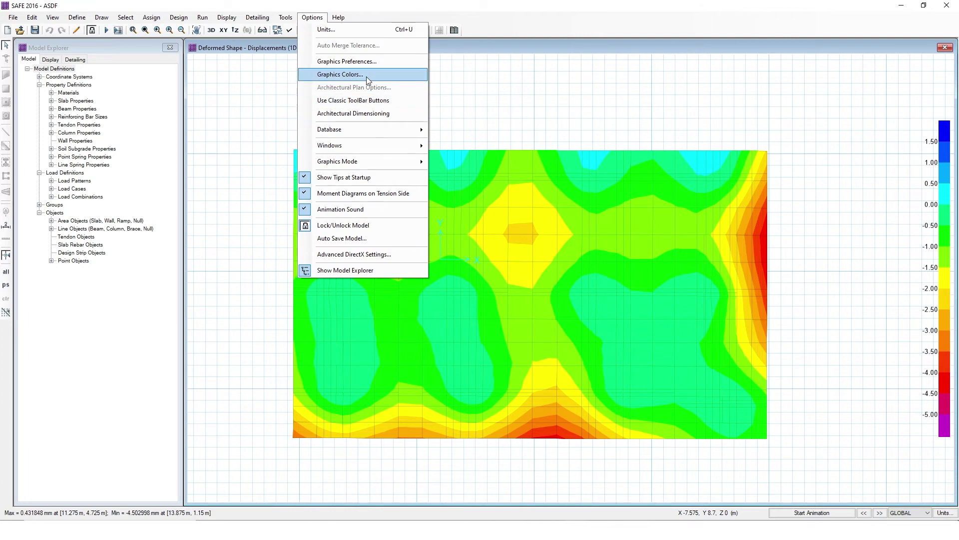
left_click(367, 75)
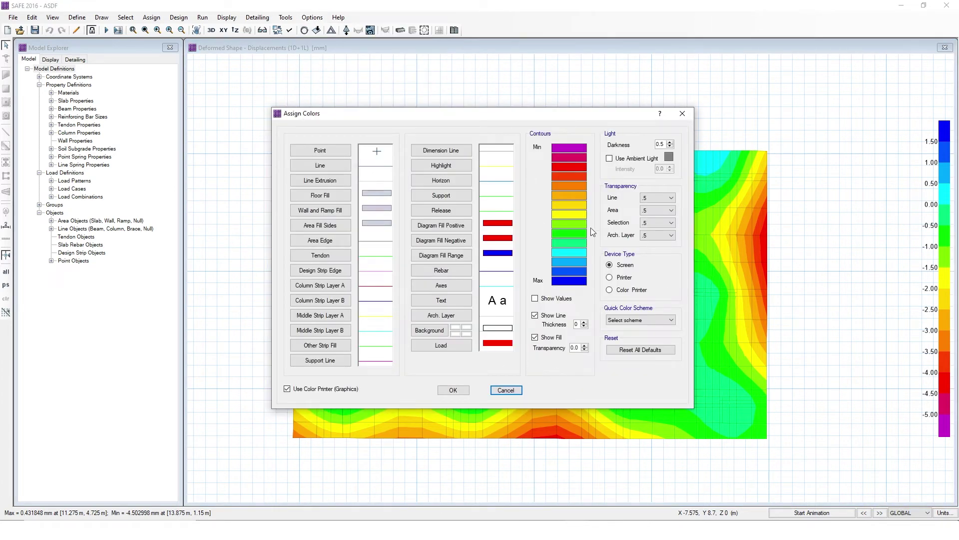
left_click(535, 298)
left_click(457, 389)
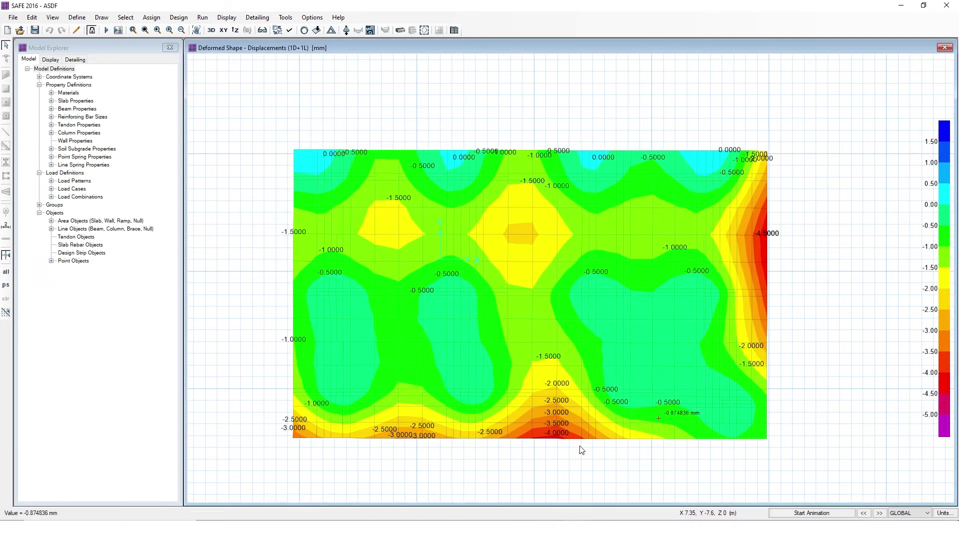
middle_click_drag(771, 312, 778, 293)
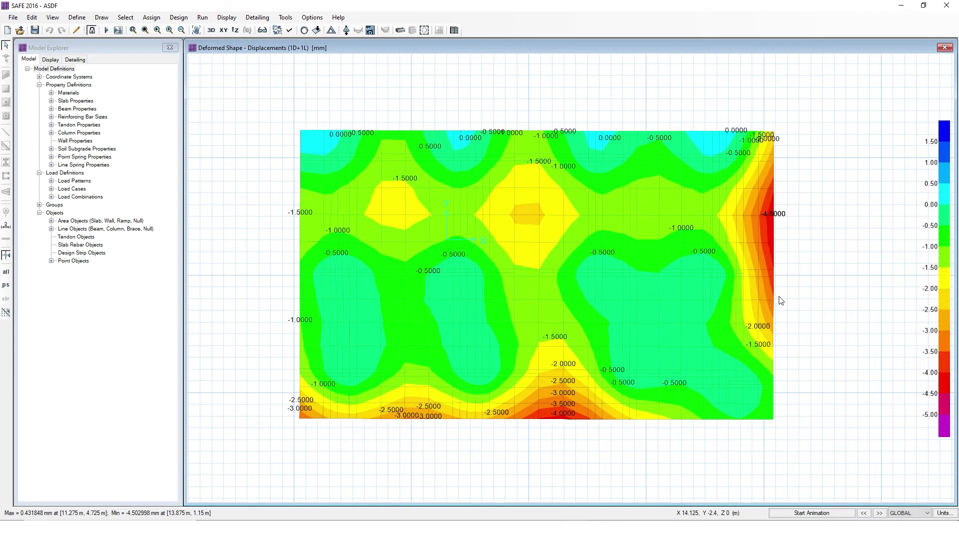
Examine the 1D+1L displacement contours around the slab's right and lower edges and its interior.
scroll(781, 300, "up", 2)
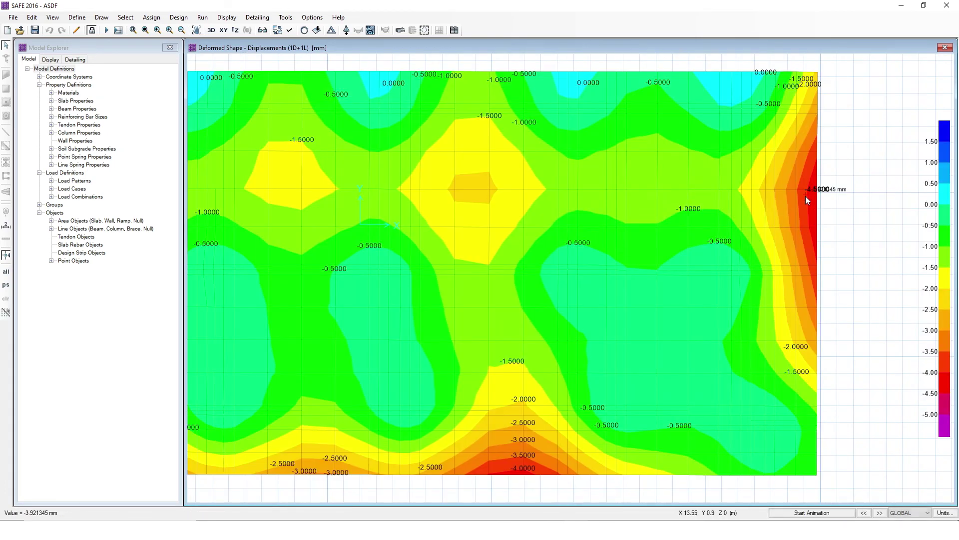
scroll(770, 280, "down", 1)
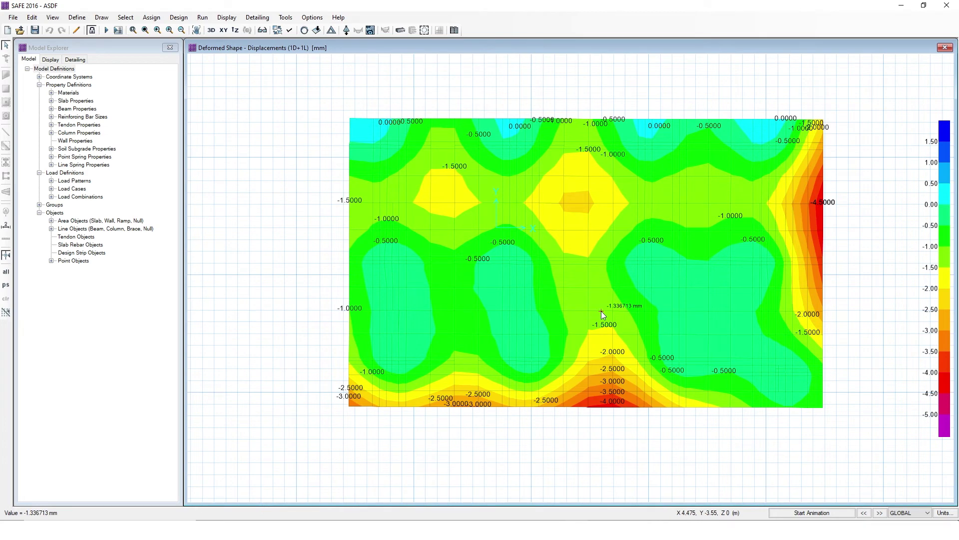
left_click_drag(847, 235, 831, 237)
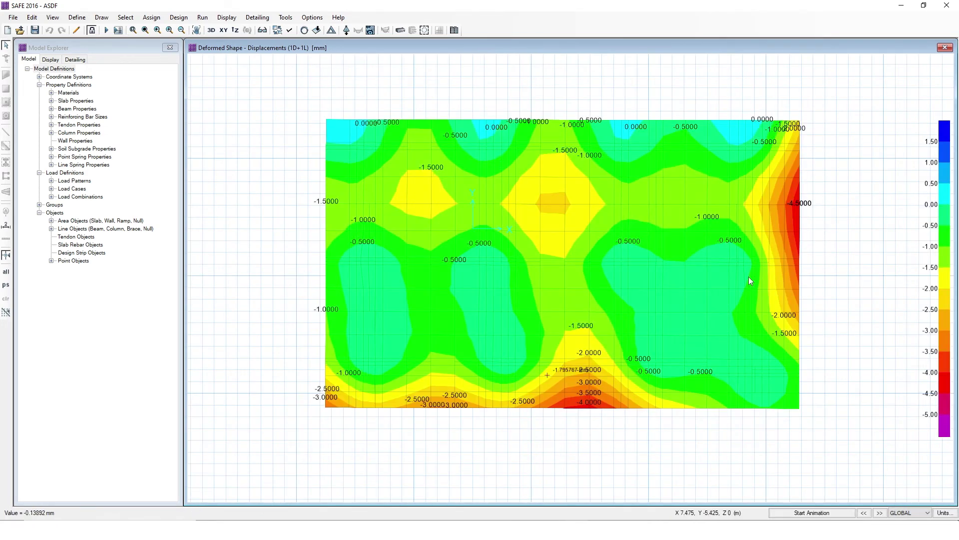
mouse_move(721, 264)
left_click_drag(754, 238, 750, 239)
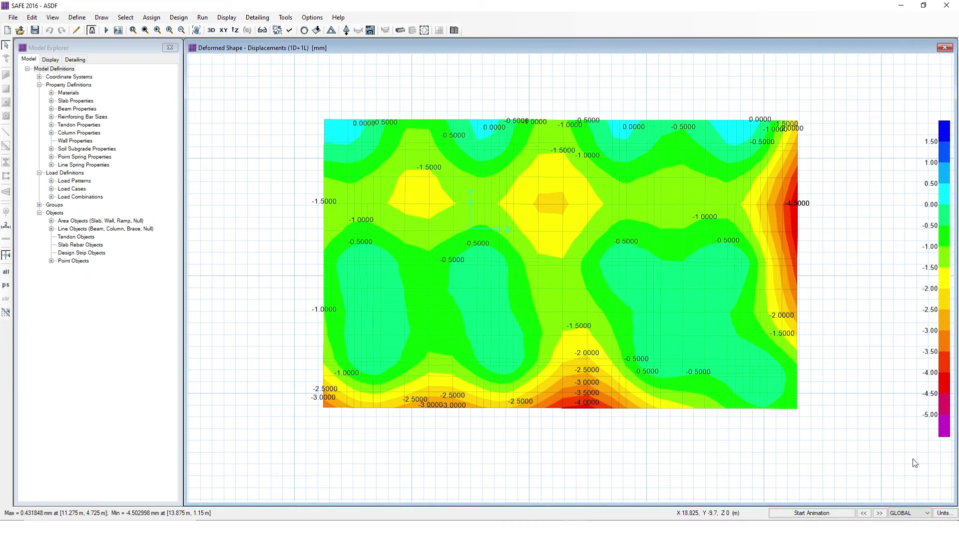
left_click_drag(780, 248, 758, 259)
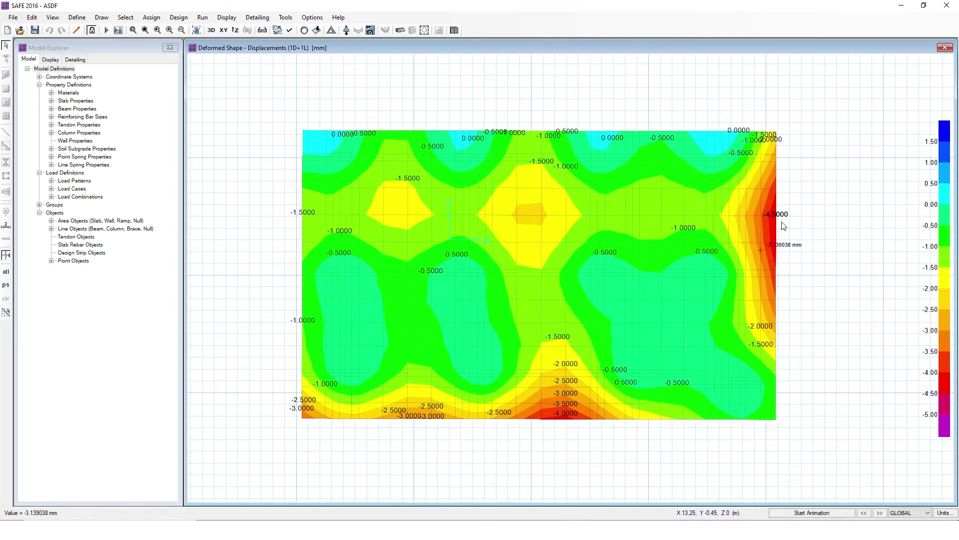
left_click_drag(829, 303, 824, 287)
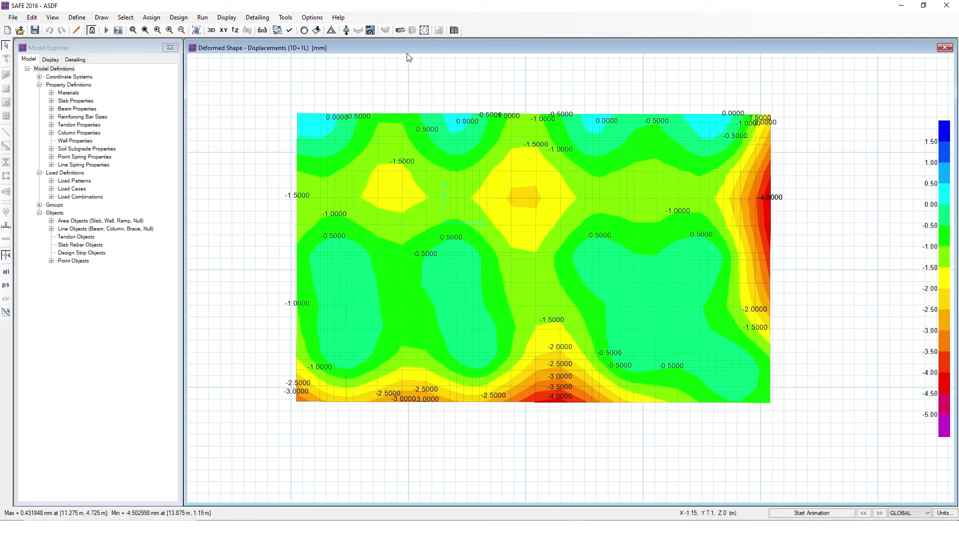
Display the deformed shape with contours for the 1D+1L CR load combination.
left_click(331, 30)
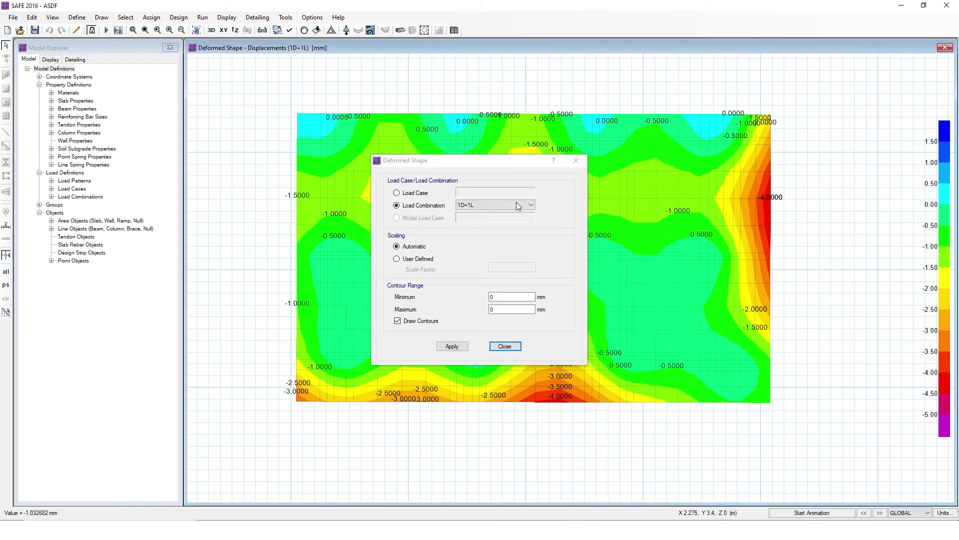
left_click(495, 205)
left_click(494, 219)
left_click(454, 347)
left_click(502, 346)
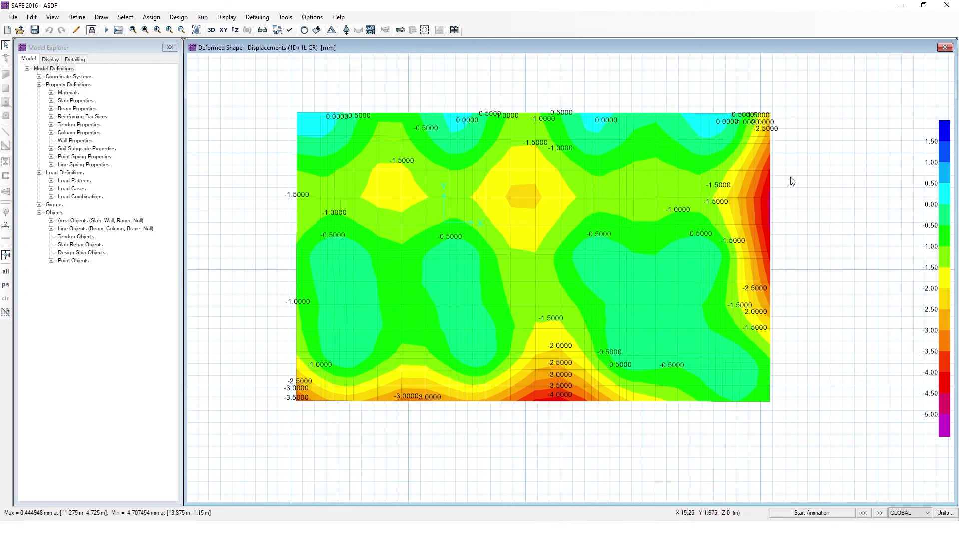
Unlock the model to extend the slab's right edge outward by about 1 m, and rerun the analysis and design.
left_click(92, 30)
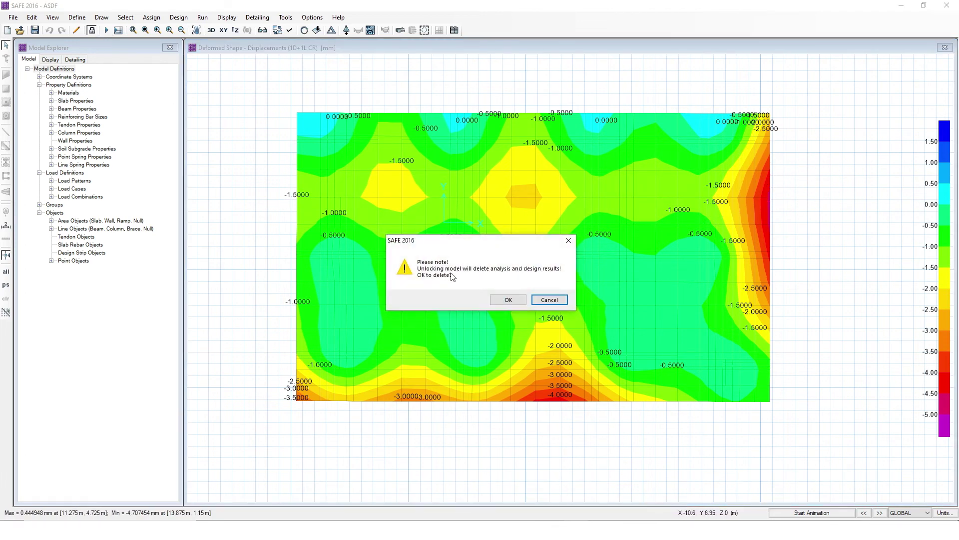
left_click(505, 299)
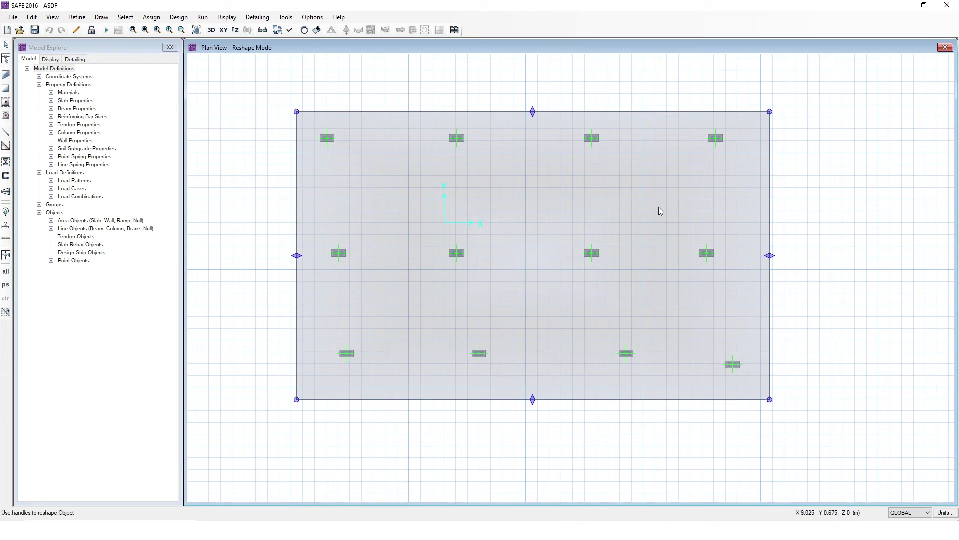
left_click(771, 255)
left_click_drag(770, 256, 793, 265)
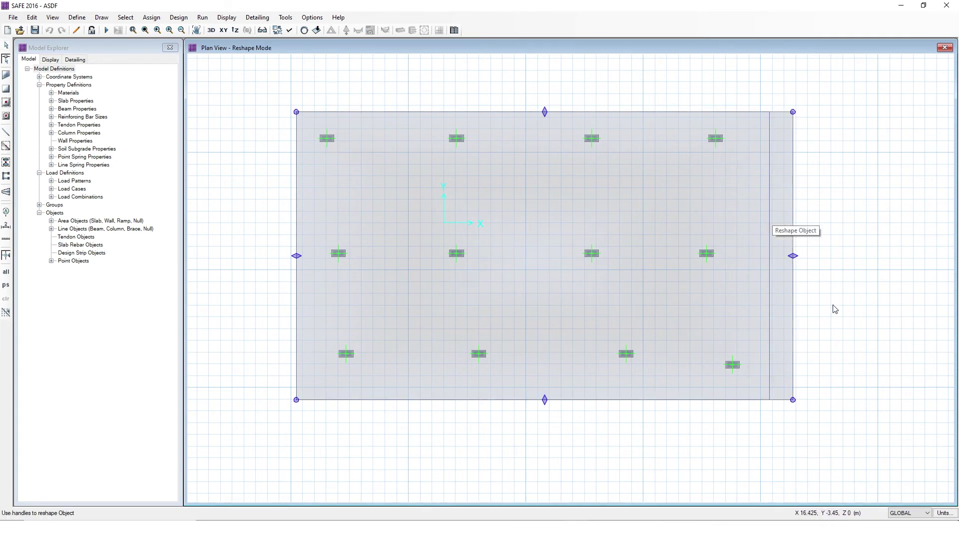
key("F5")
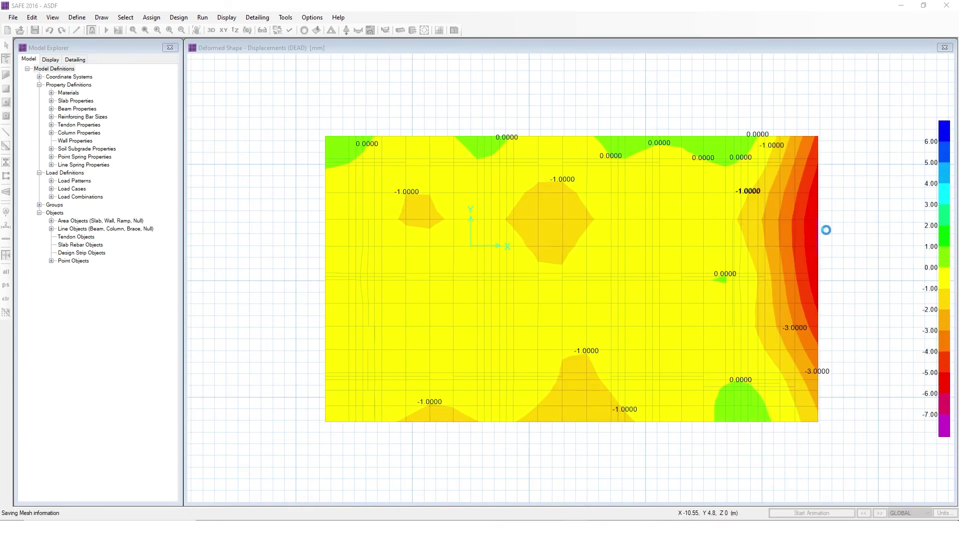
Display the extended slab's deformed shape for the 1D+1L combination, followed by 1D+1L CR.
mouse_move(810, 184)
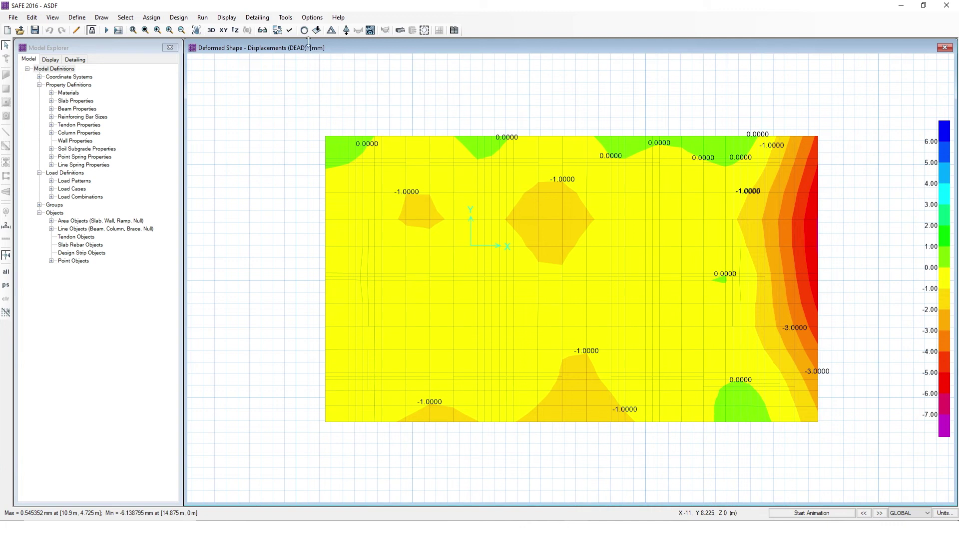
left_click(331, 31)
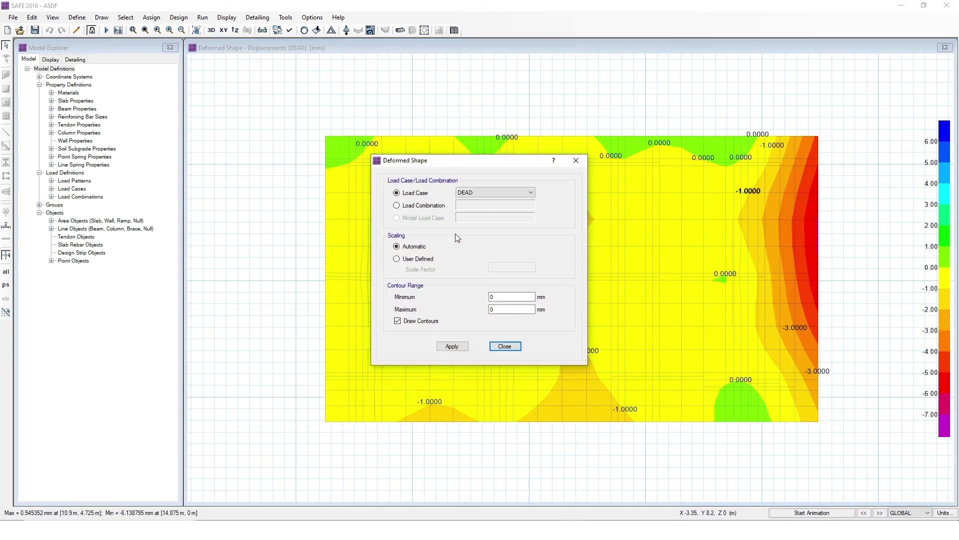
left_click(466, 346)
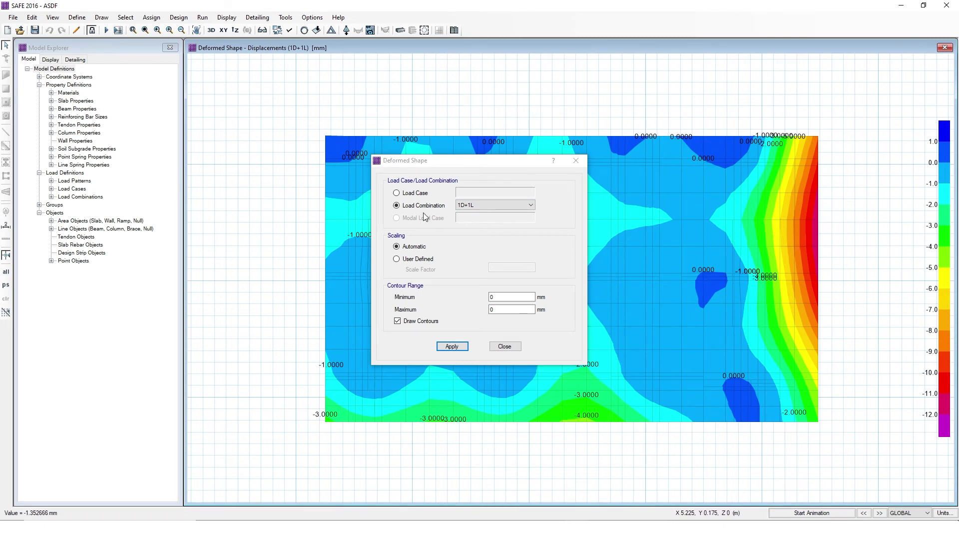
left_click(499, 205)
left_click(473, 217)
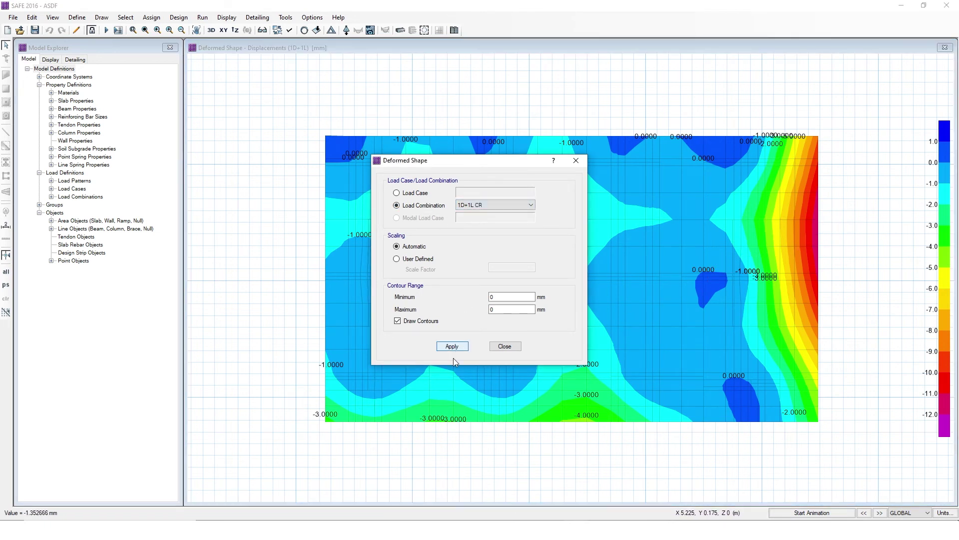
left_click(452, 345)
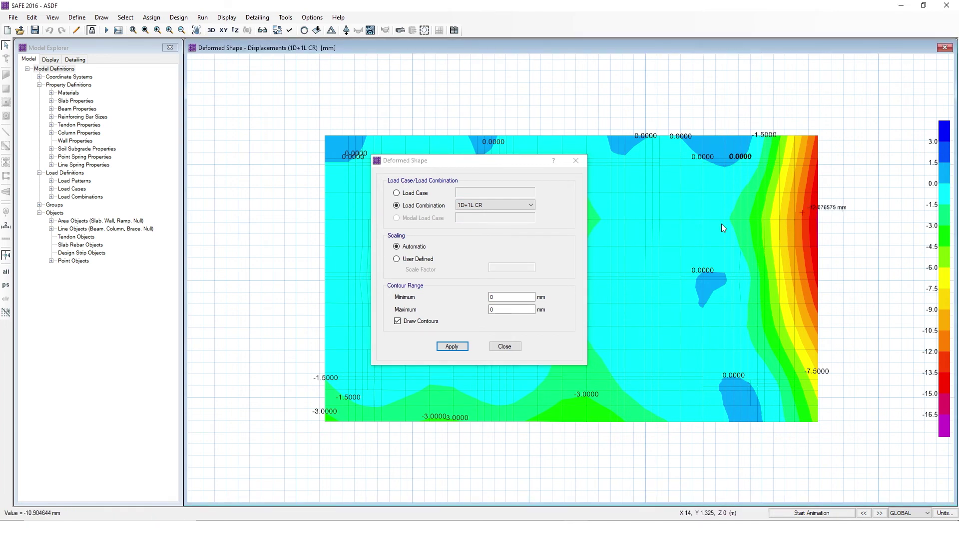
Switch the displacement plot back to 1D+1L and again to 1D+1L CR to compare the edge deflections.
left_click(478, 206)
left_click(473, 212)
left_click(451, 346)
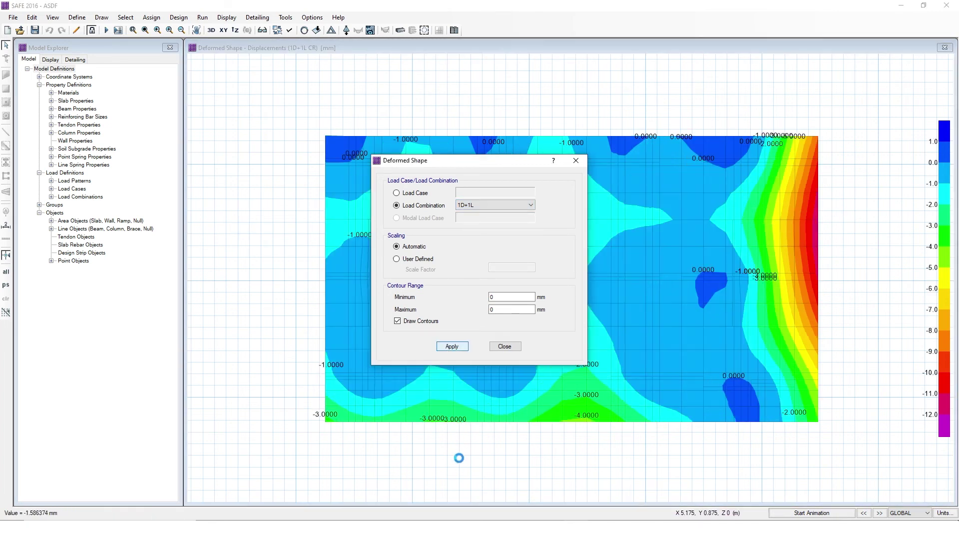
left_click(499, 205)
left_click(472, 218)
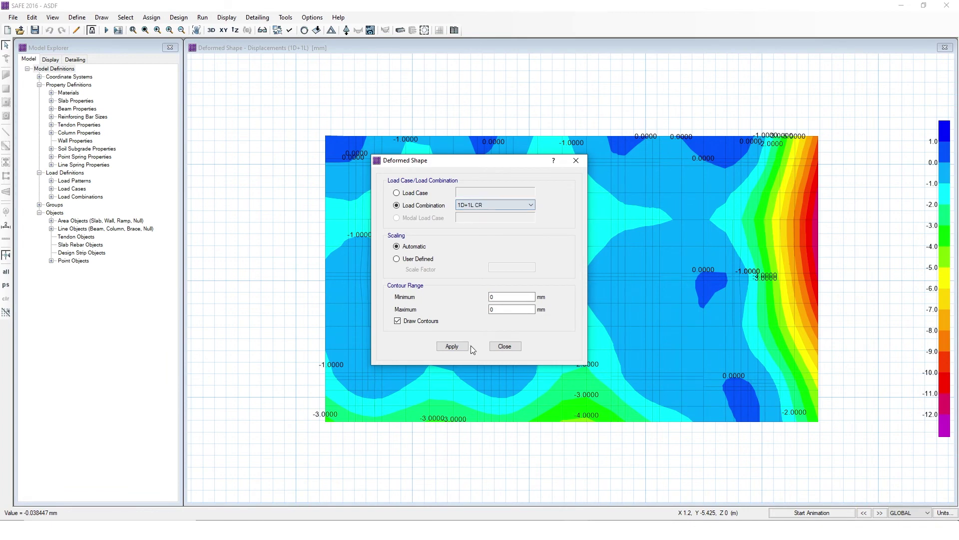
left_click(452, 346)
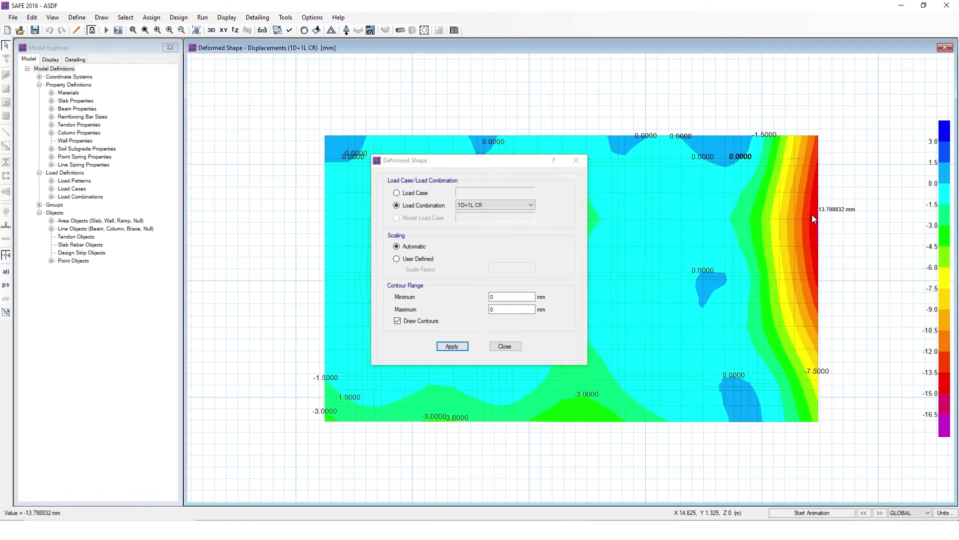
left_click(505, 346)
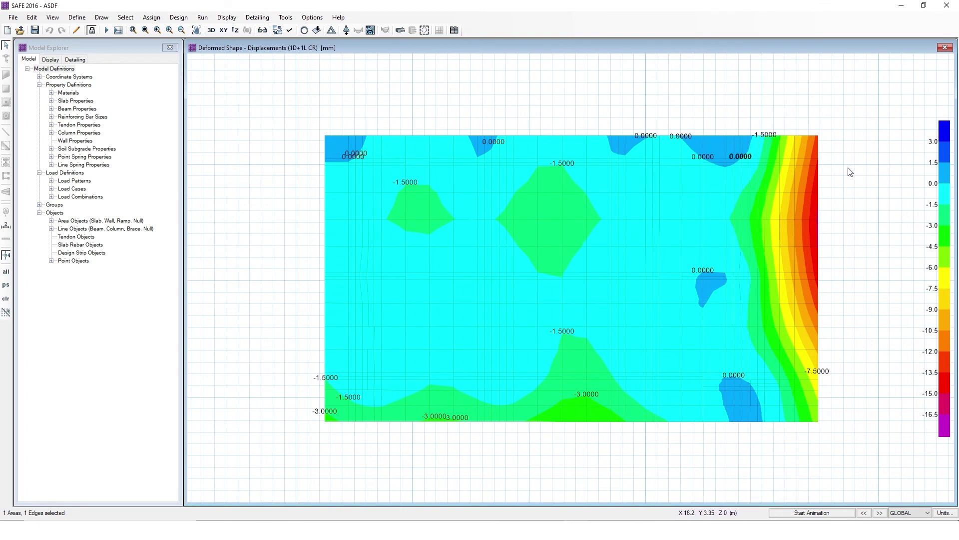
Review the reinforcement options for cracking analysis without changing them.
left_click(226, 17)
mouse_move(201, 18)
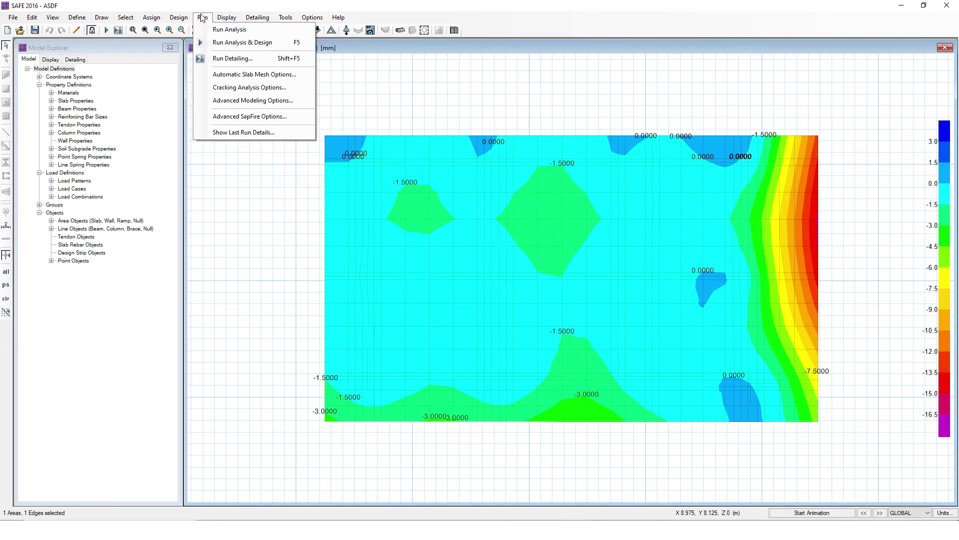
left_click(260, 87)
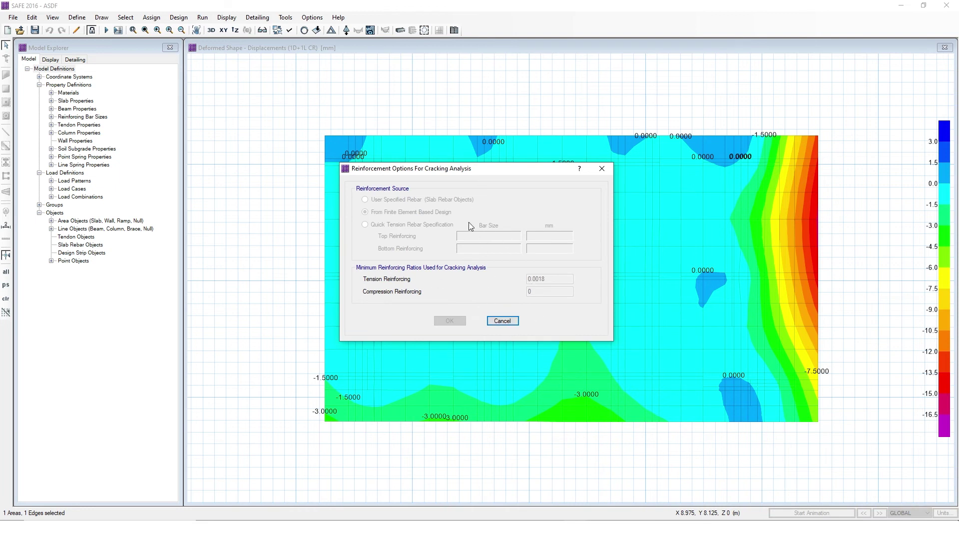
left_click_drag(494, 174, 581, 191)
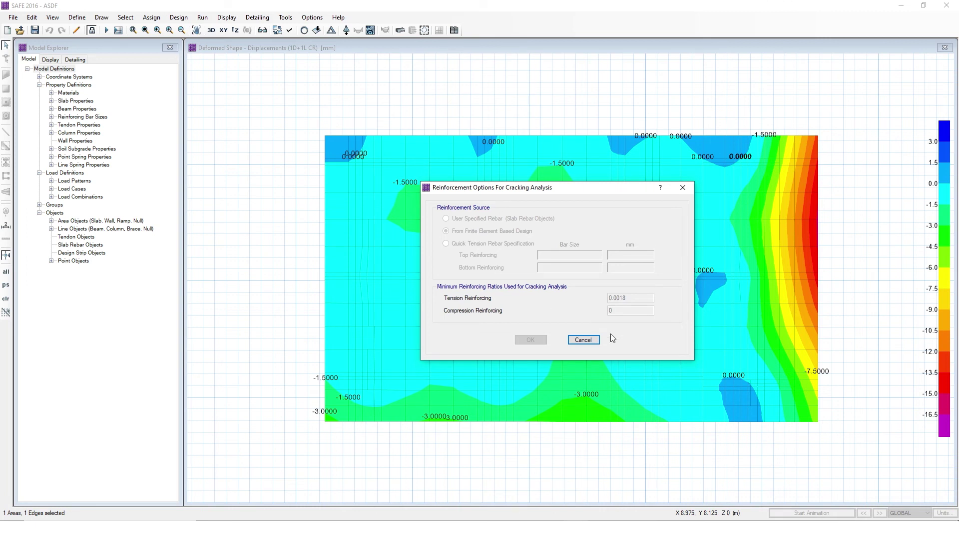
left_click(583, 339)
Unlock the model and change the minimum tension reinforcing ratio used for cracking analysis, keeping the reinforcement source From Finite Element Based Design.
left_click(246, 30)
left_click(227, 17)
left_click(245, 28)
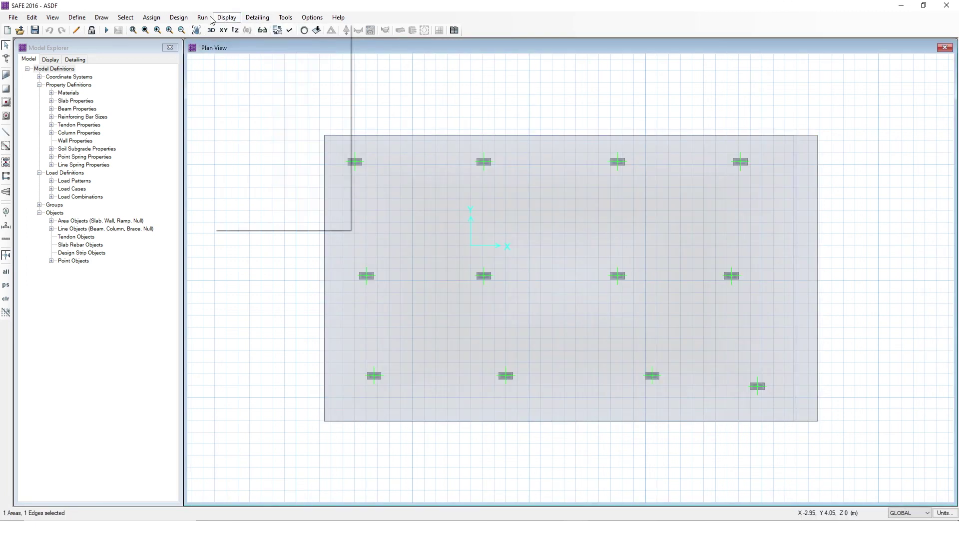
left_click(202, 17)
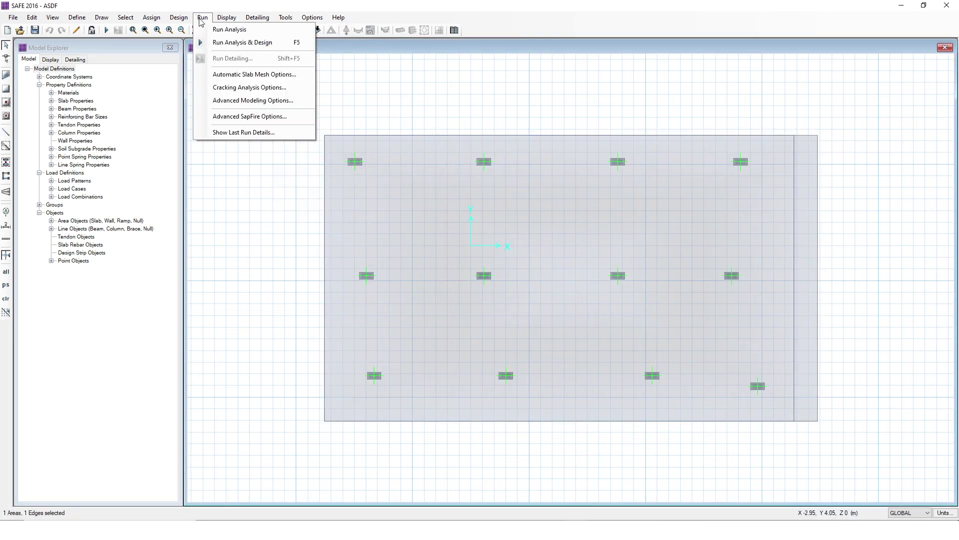
left_click(246, 88)
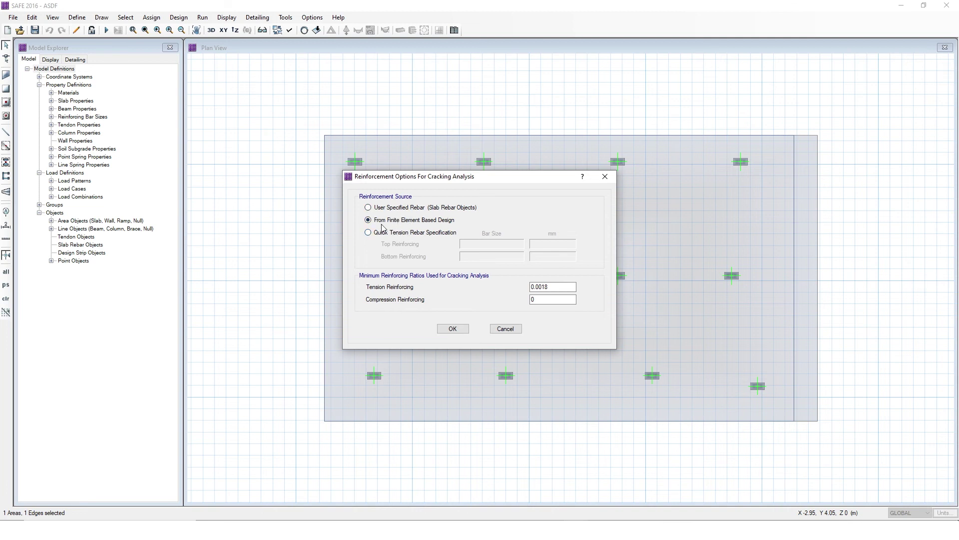
left_click_drag(429, 180, 512, 192)
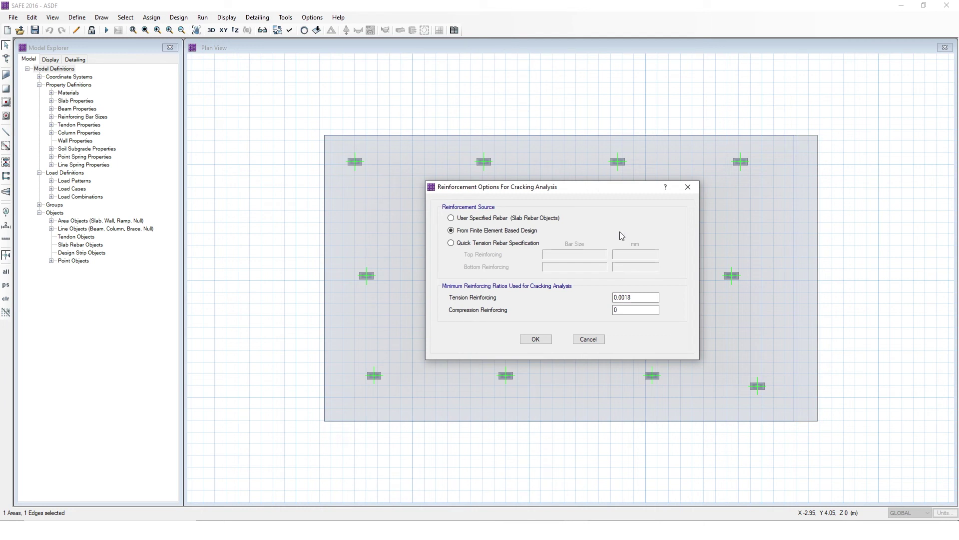
left_click_drag(648, 297, 613, 298)
left_click(629, 296)
type("5")
left_click(629, 298)
type("002.002")
left_click(535, 339)
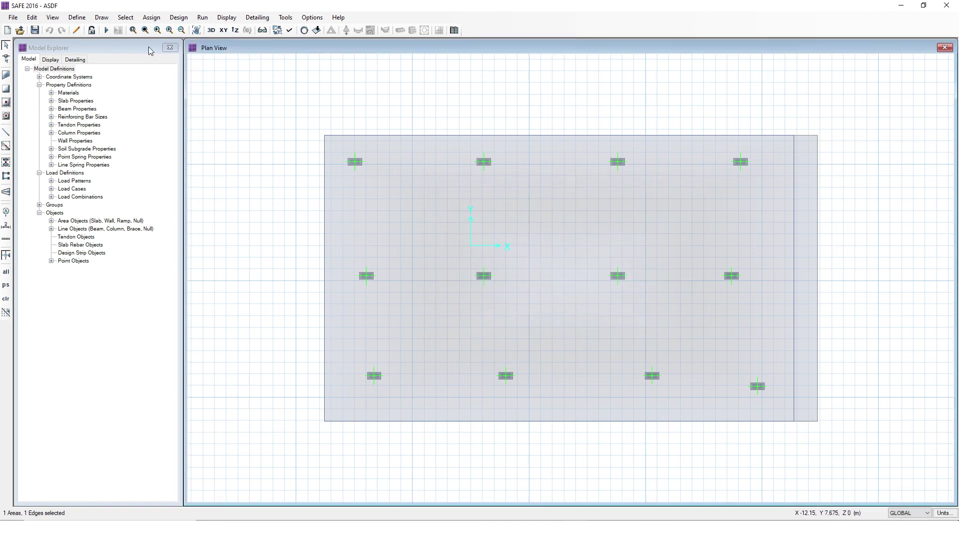
Rerun the analysis and design and display the deformed shape for the 1D+1L CR combination.
left_click(105, 30)
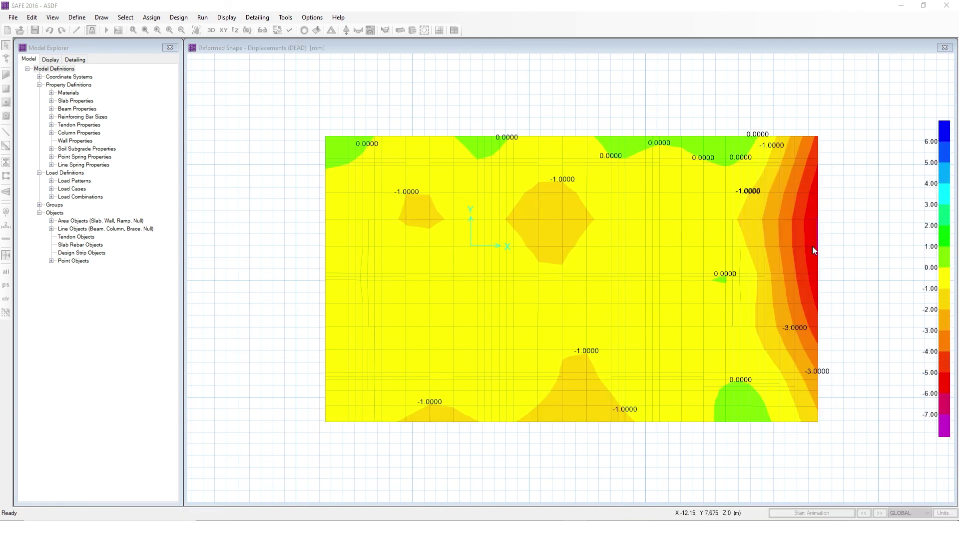
left_click(331, 29)
left_click(396, 205)
left_click(481, 206)
left_click(488, 220)
left_click(504, 345)
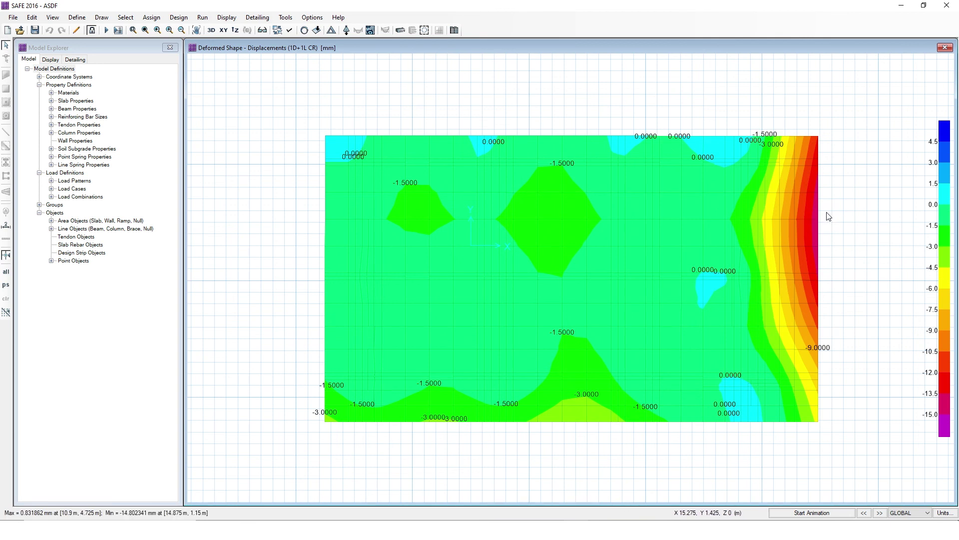
Examine the 1D+1L CR displacement values along the slab's extended right edge.
mouse_move(817, 226)
middle_click_drag(745, 133, 708, 130)
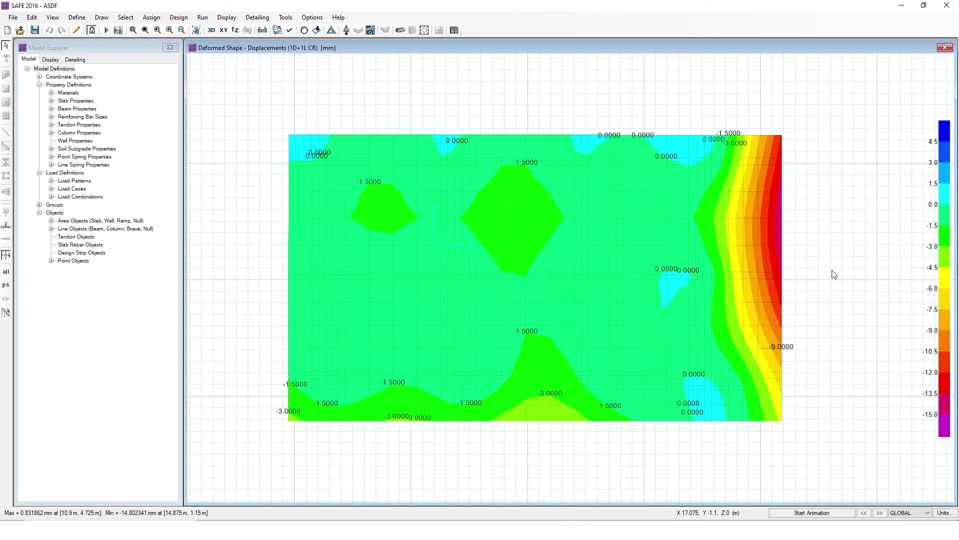
mouse_move(780, 218)
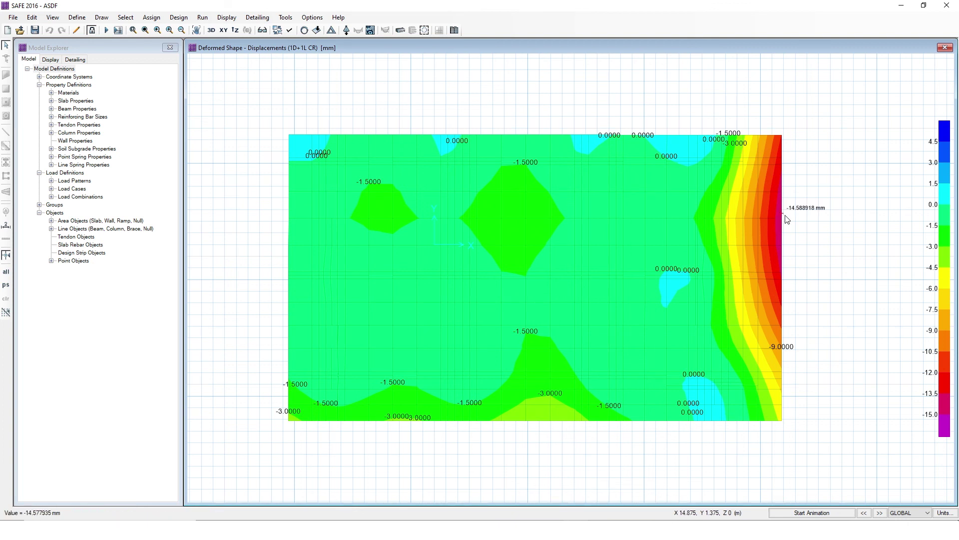
mouse_move(786, 298)
middle_click_drag(772, 223, 776, 217)
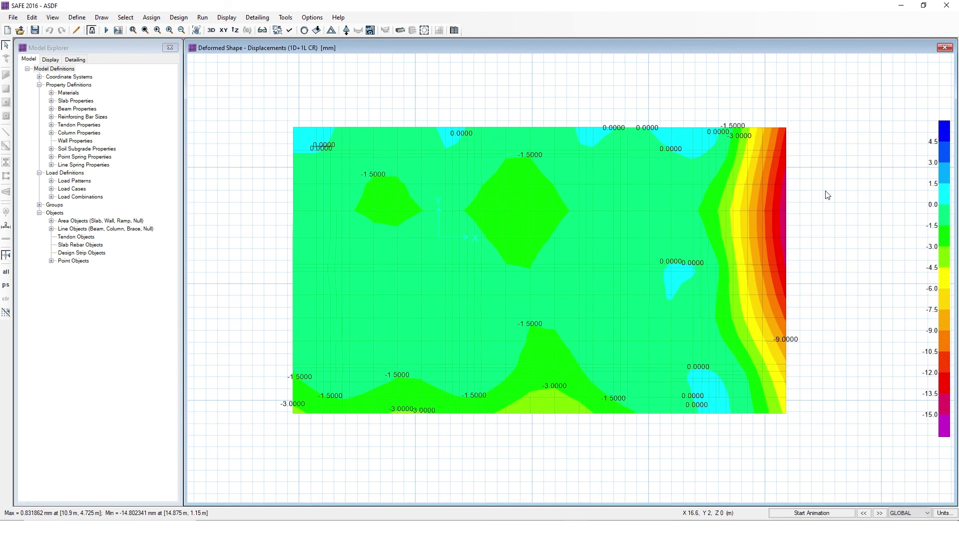